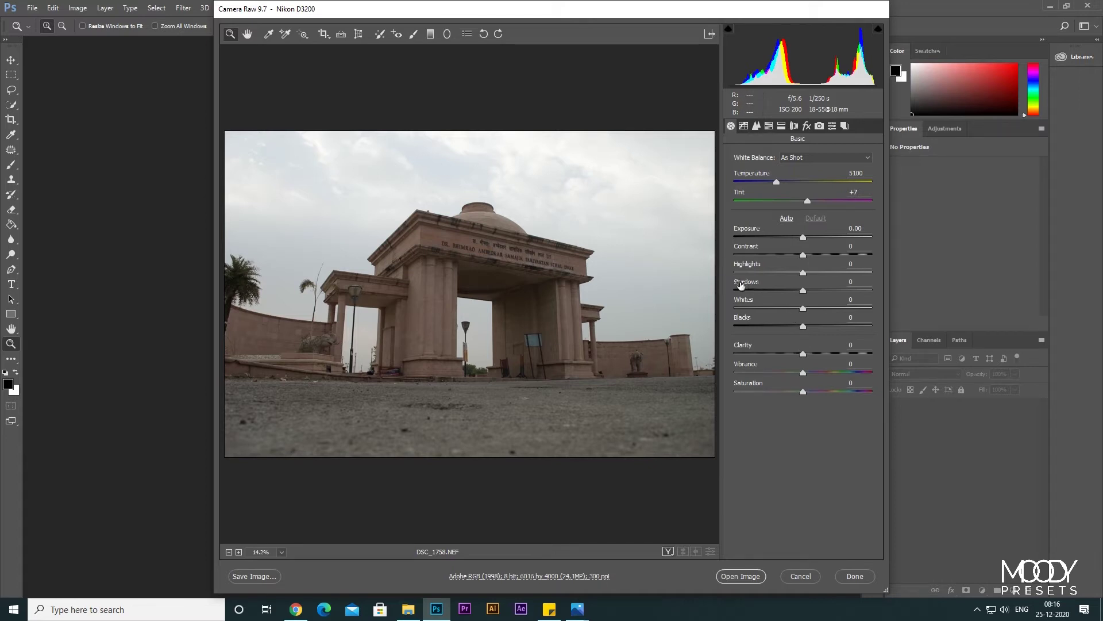
Step: Lower the photo's Highlights to -100 and raise Shadows to +100, checking the gate's details up close
{"action": "left_click_drag", "start_coordinate": [804, 273], "coordinate": [684, 277]}
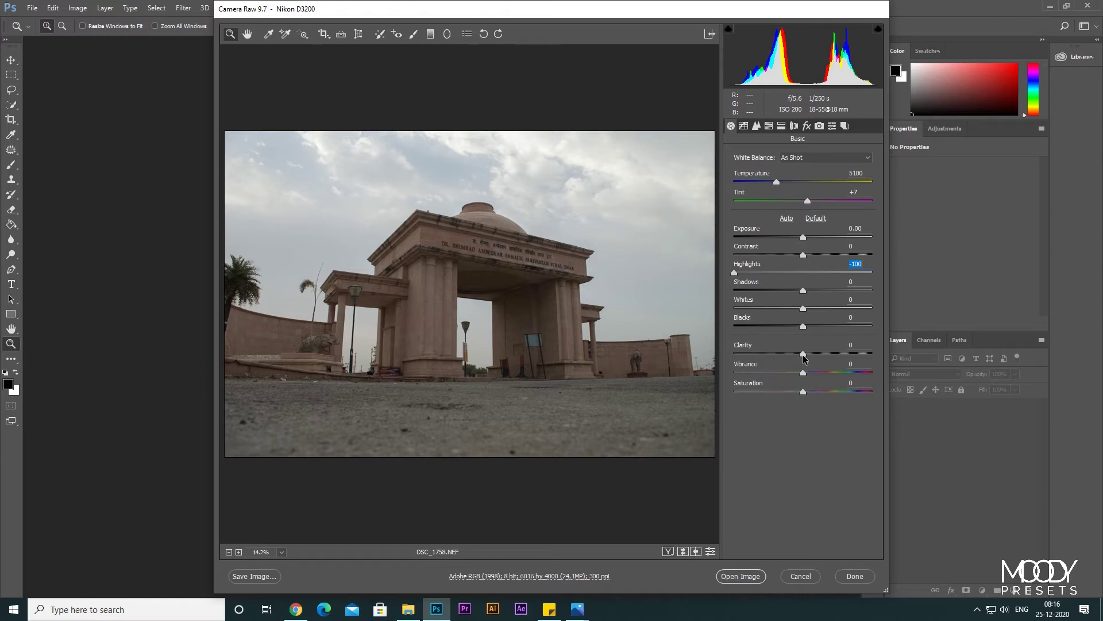
{"action": "left_click_drag", "start_coordinate": [803, 290], "coordinate": [981, 291]}
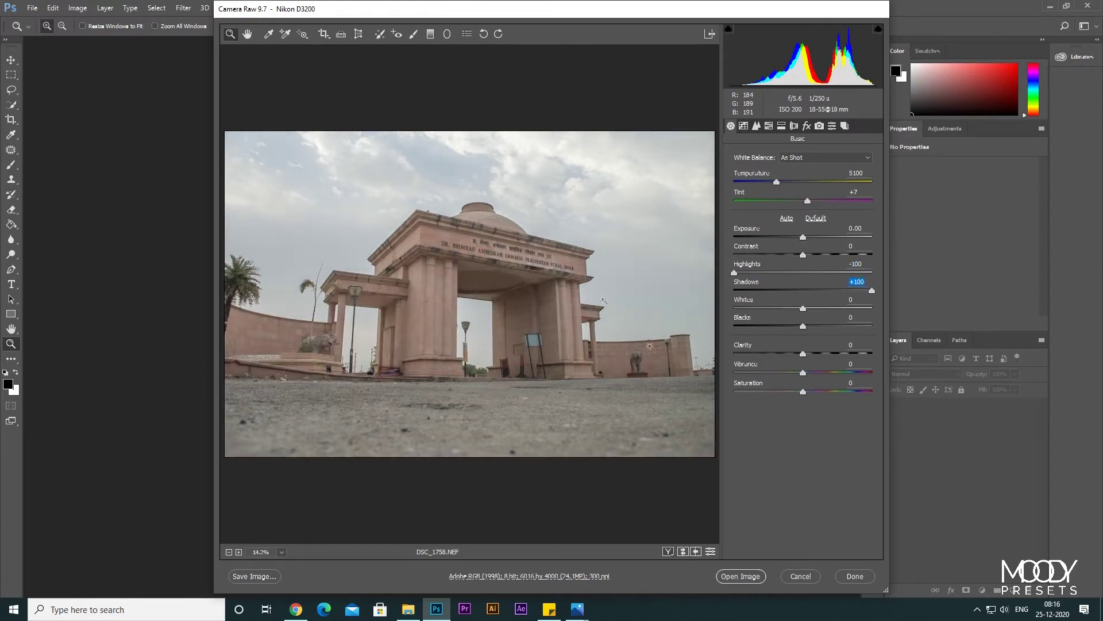
{"action": "left_click", "coordinate": [334, 308]}
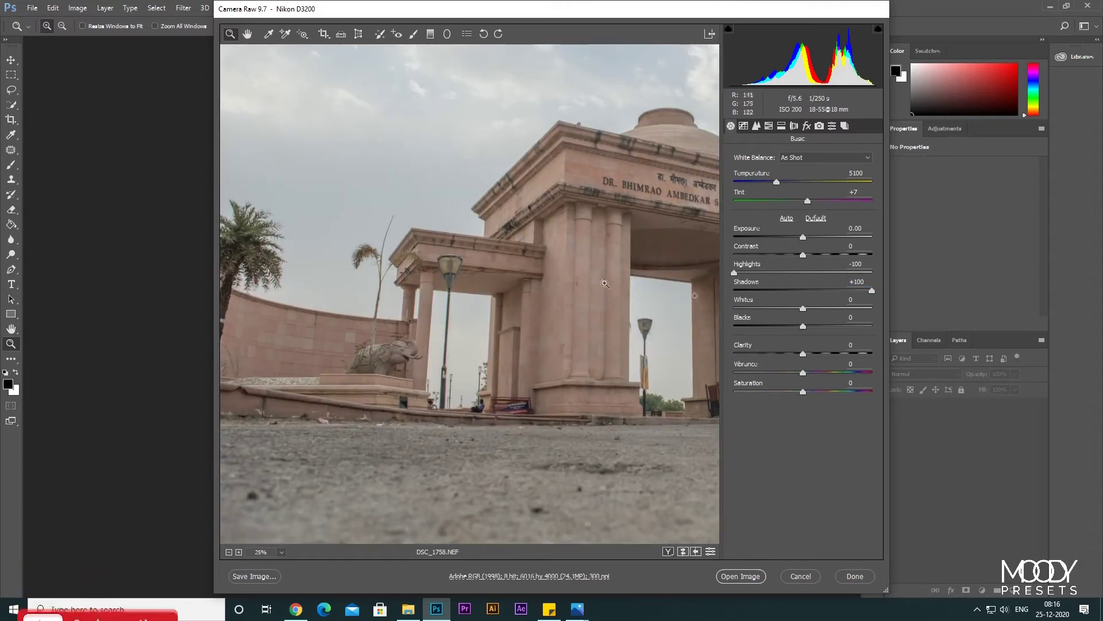
{"action": "left_click_drag", "start_coordinate": [604, 297], "coordinate": [417, 301]}
{"action": "left_click_drag", "start_coordinate": [620, 299], "coordinate": [472, 382]}
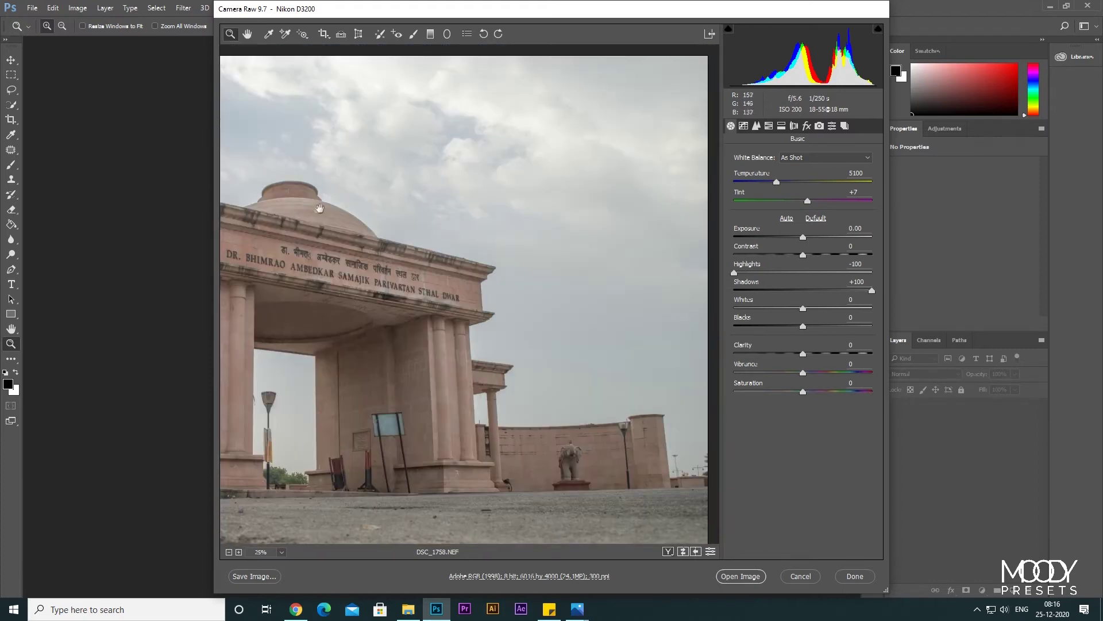
{"action": "left_click_drag", "start_coordinate": [320, 208], "coordinate": [474, 203]}
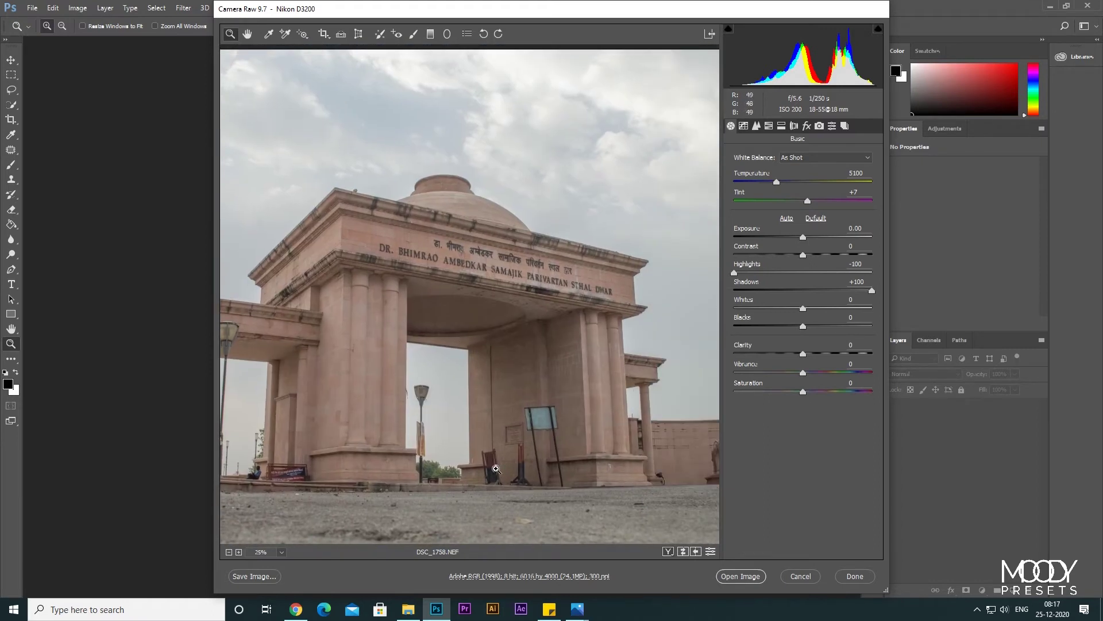
Step: Set the photo's Contrast to +25 and Blacks to -60
{"action": "left_click", "coordinate": [851, 246]}
{"action": "type", "text": "25"}
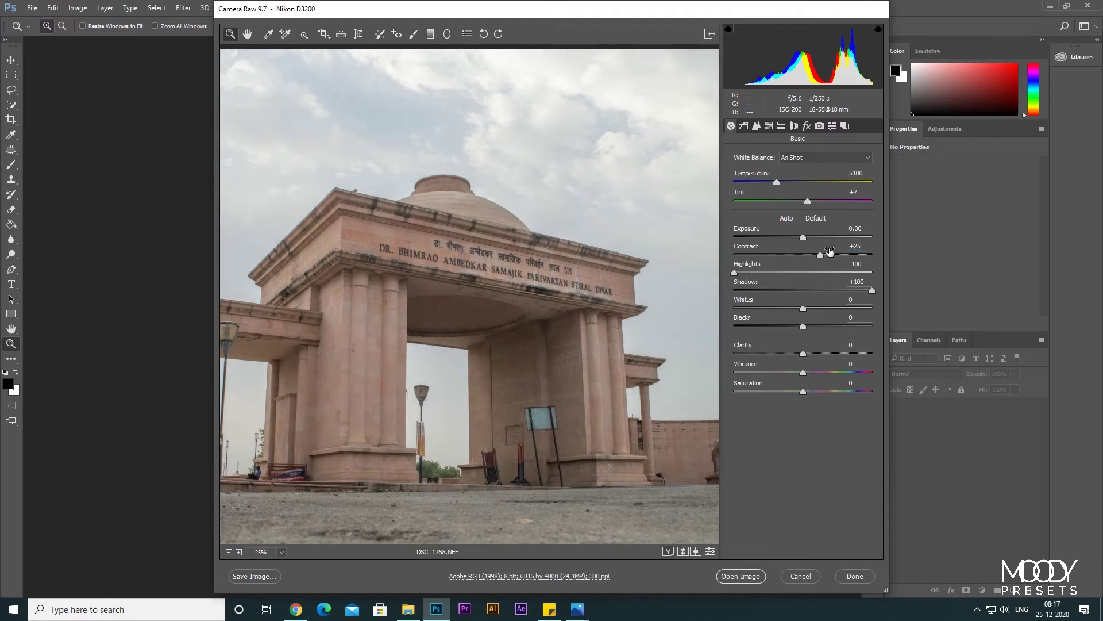
{"action": "left_click", "coordinate": [399, 274], "text": "alt"}
{"action": "left_click_drag", "start_coordinate": [803, 325], "coordinate": [755, 334]}
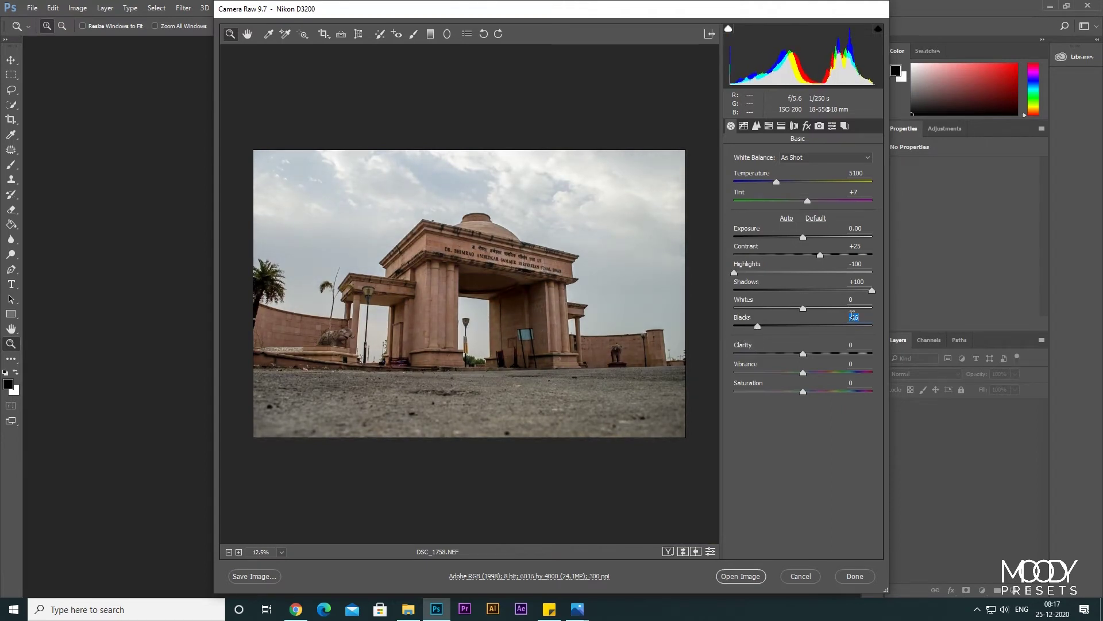
{"action": "type", "text": "0-60"}
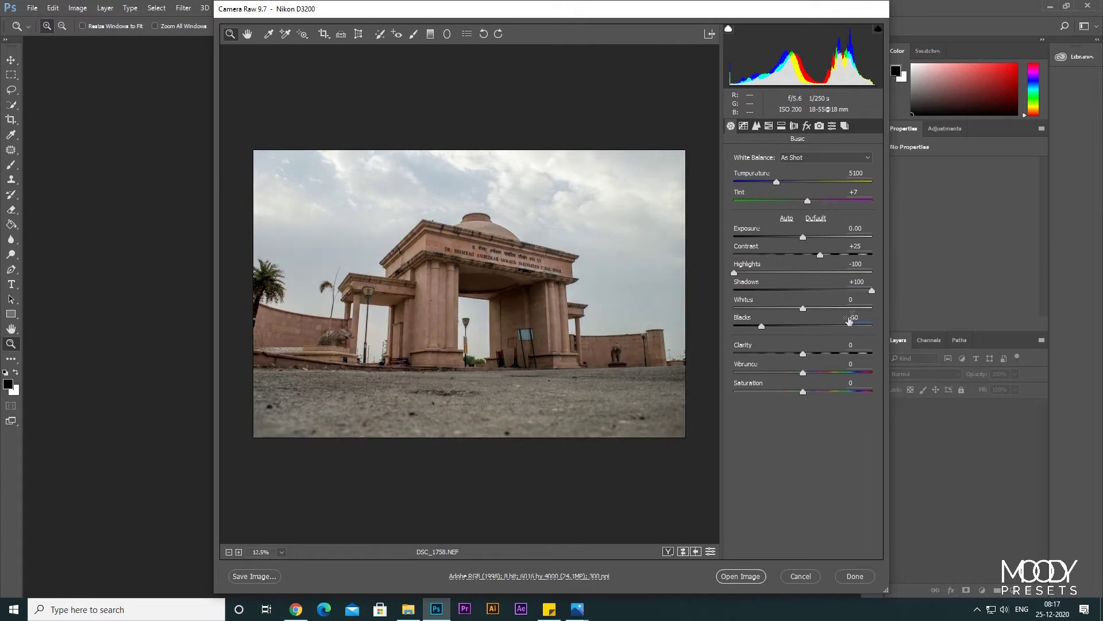
Step: Raise the photo's Clarity to +100 and set Vibrance to +25
{"action": "left_click", "coordinate": [807, 353]}
{"action": "type", "text": "100"}
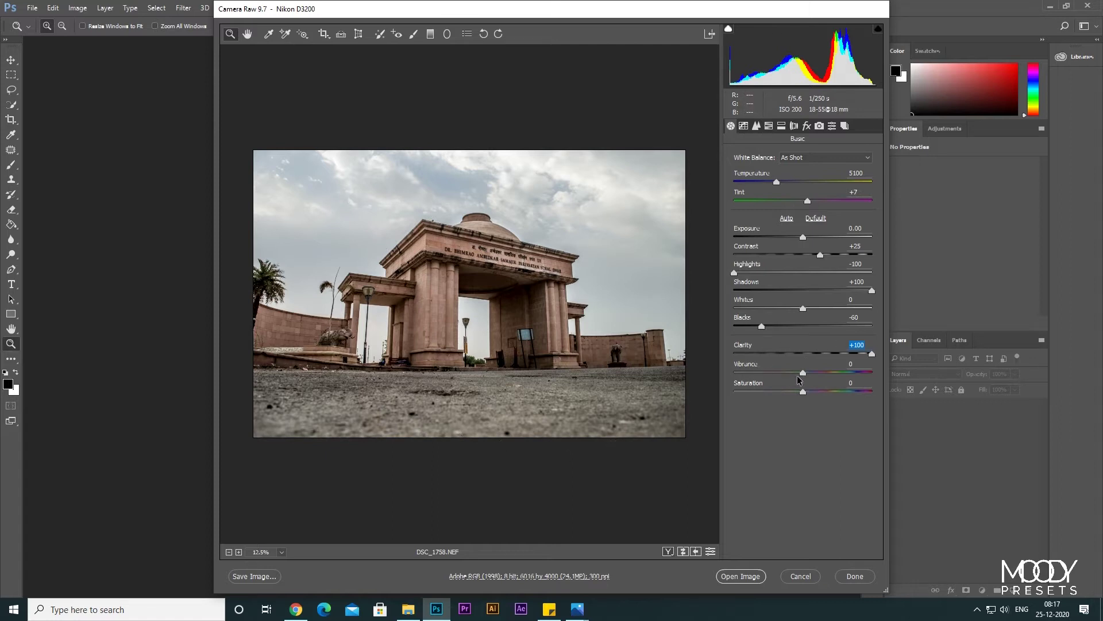
{"action": "left_click", "coordinate": [850, 364]}
{"action": "type", "text": "25"}
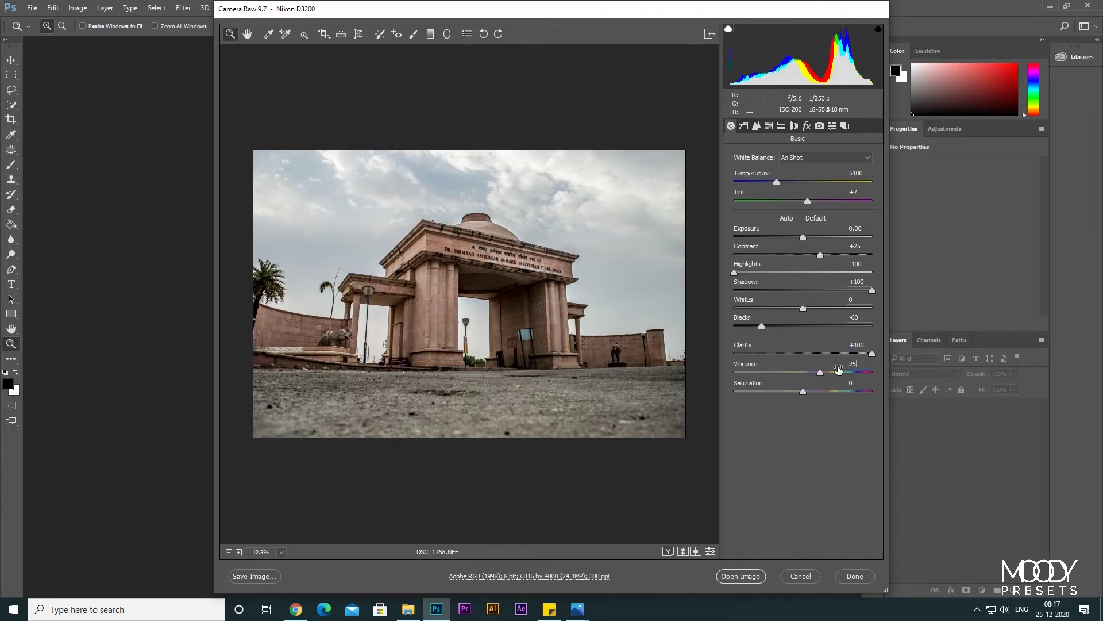
Step: Raise Whites to +23 and lower Exposure to -0.15 after inspecting the gate's details
{"action": "left_click", "coordinate": [543, 332]}
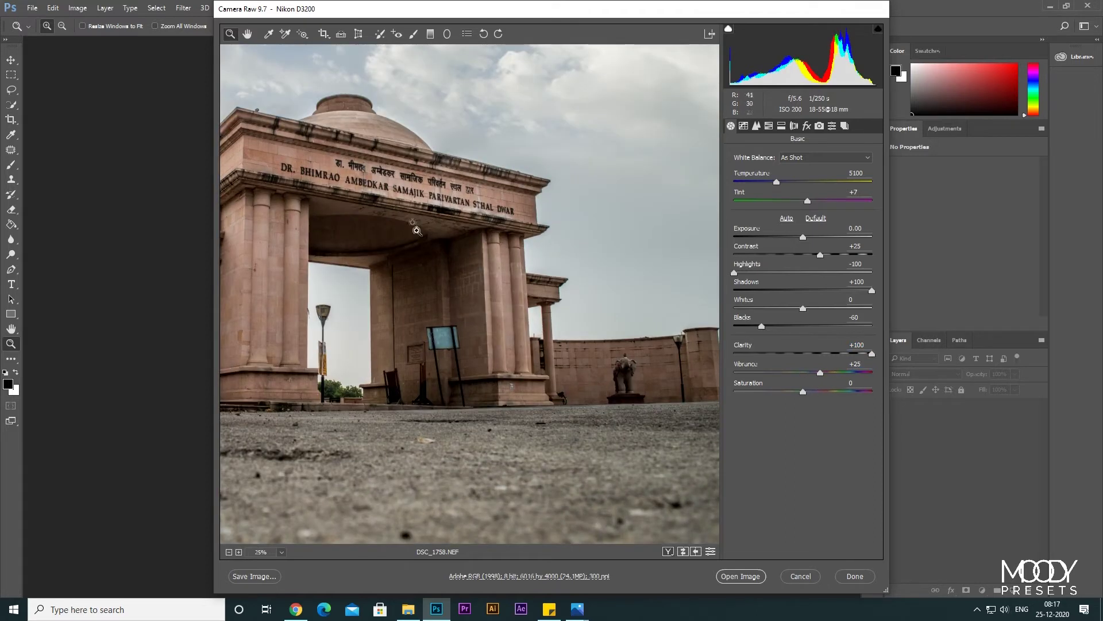
{"action": "left_click", "coordinate": [445, 284]}
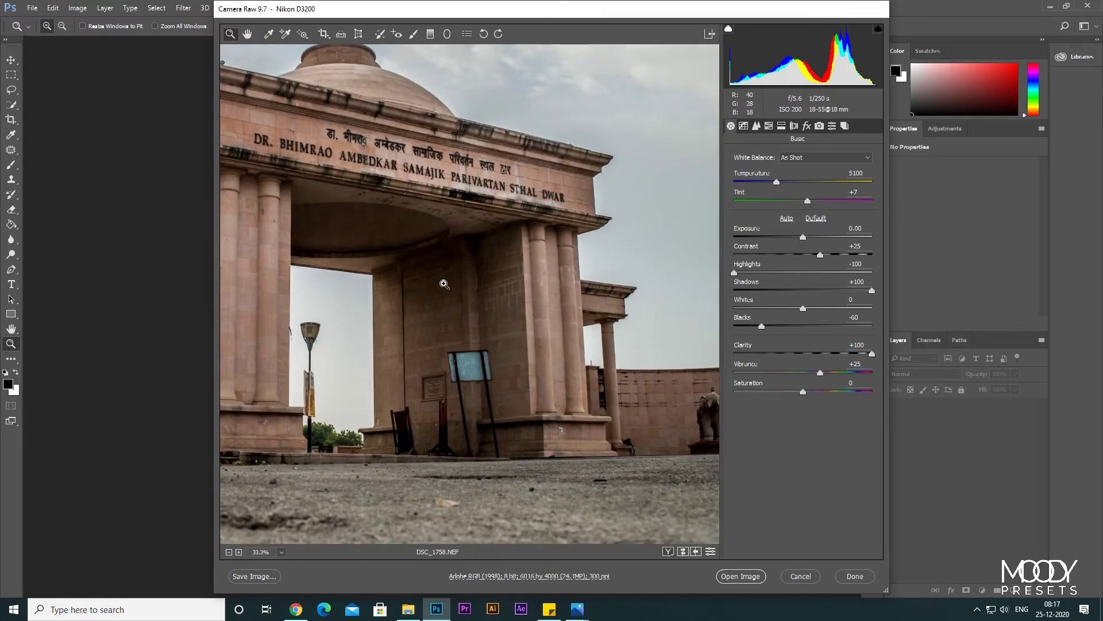
{"action": "key", "text": "ctrl+0"}
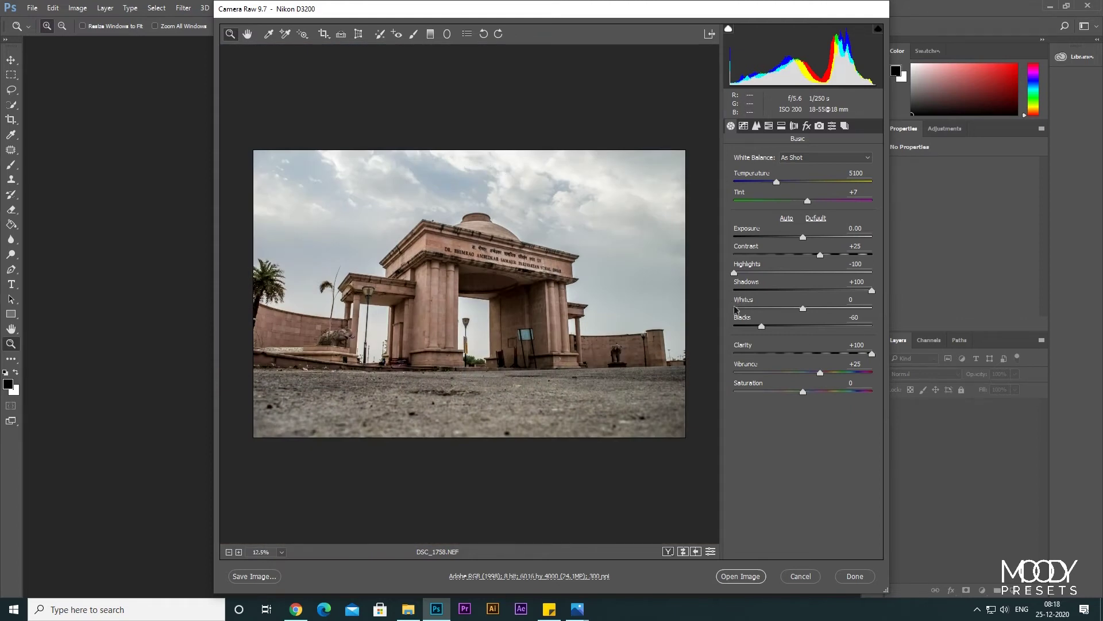
{"action": "left_click_drag", "start_coordinate": [802, 308], "coordinate": [818, 309]}
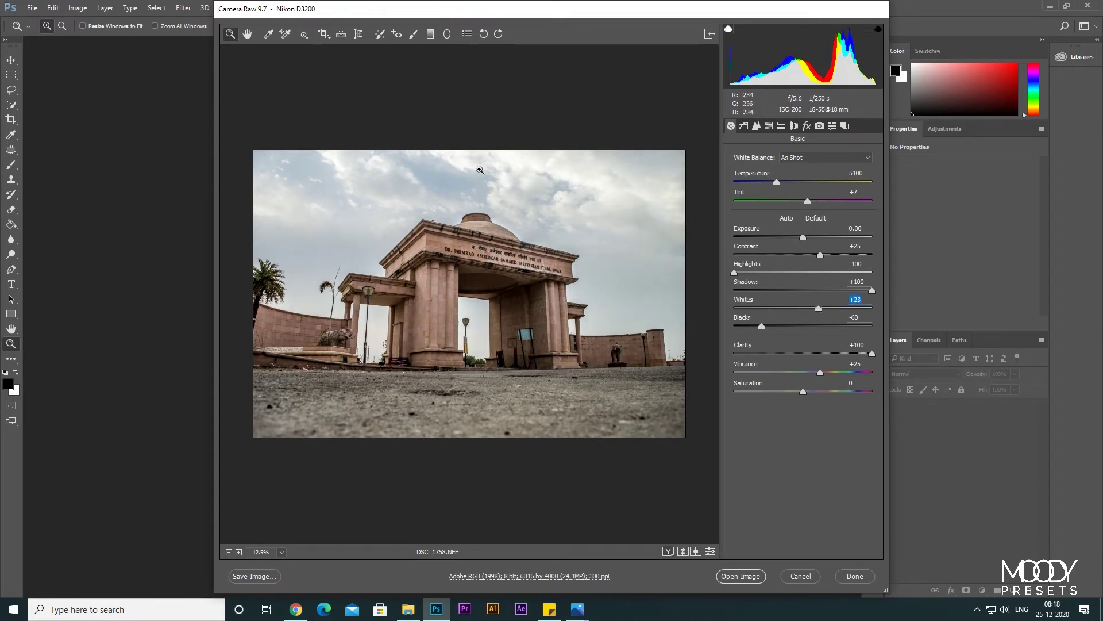
{"action": "left_click_drag", "start_coordinate": [802, 236], "coordinate": [800, 238]}
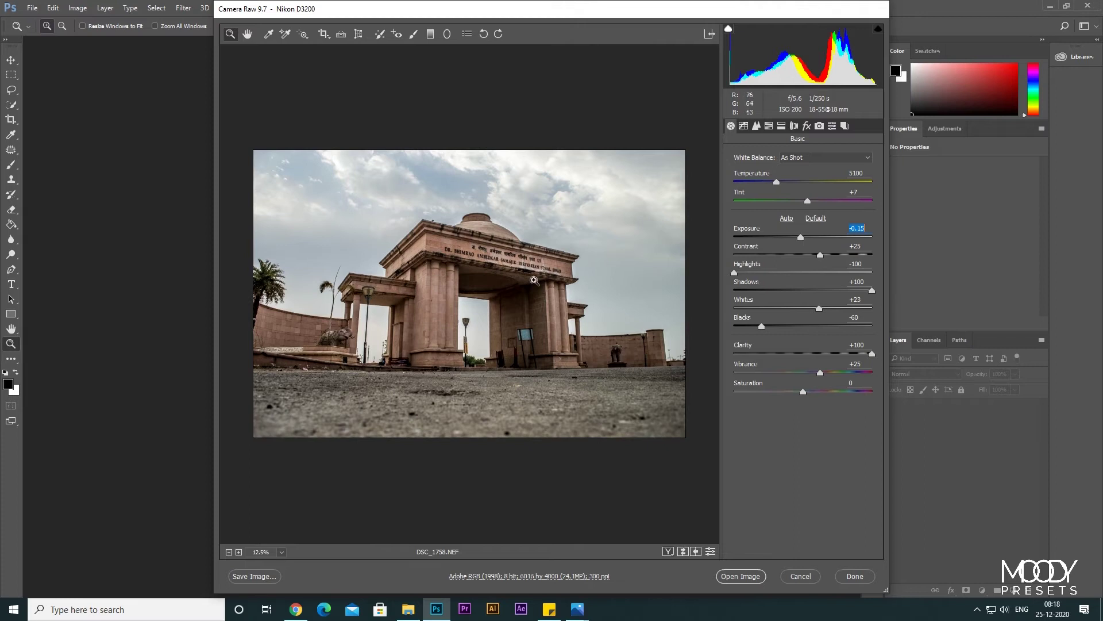
Step: In the HSL adjustments, set the luminance of Oranges to +100 and Yellows to +50
{"action": "left_click", "coordinate": [769, 127]}
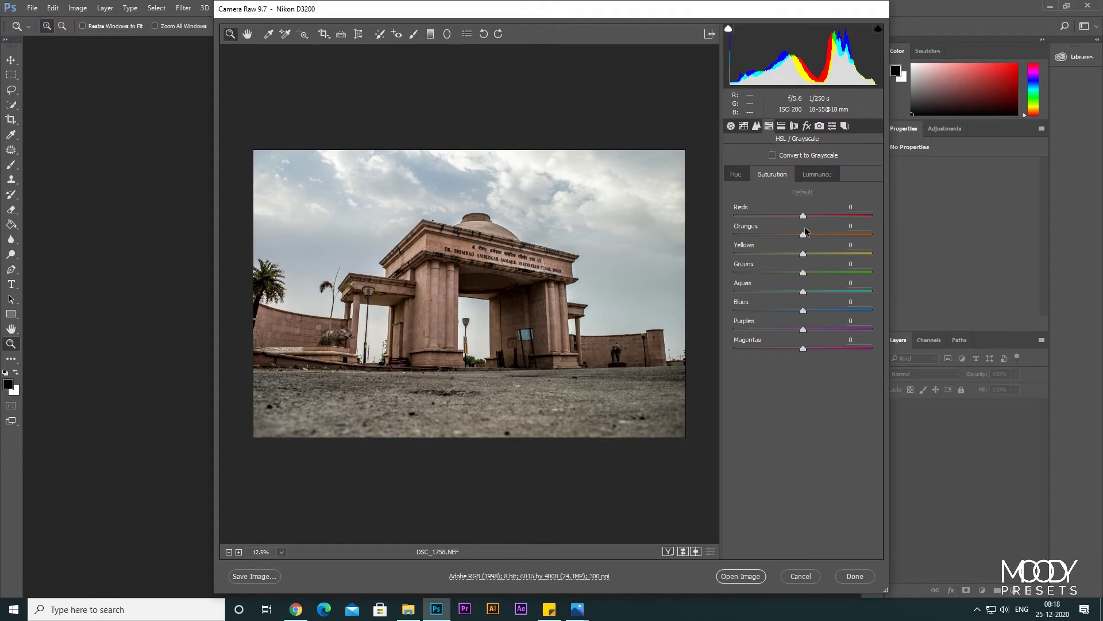
{"action": "left_click", "coordinate": [813, 176]}
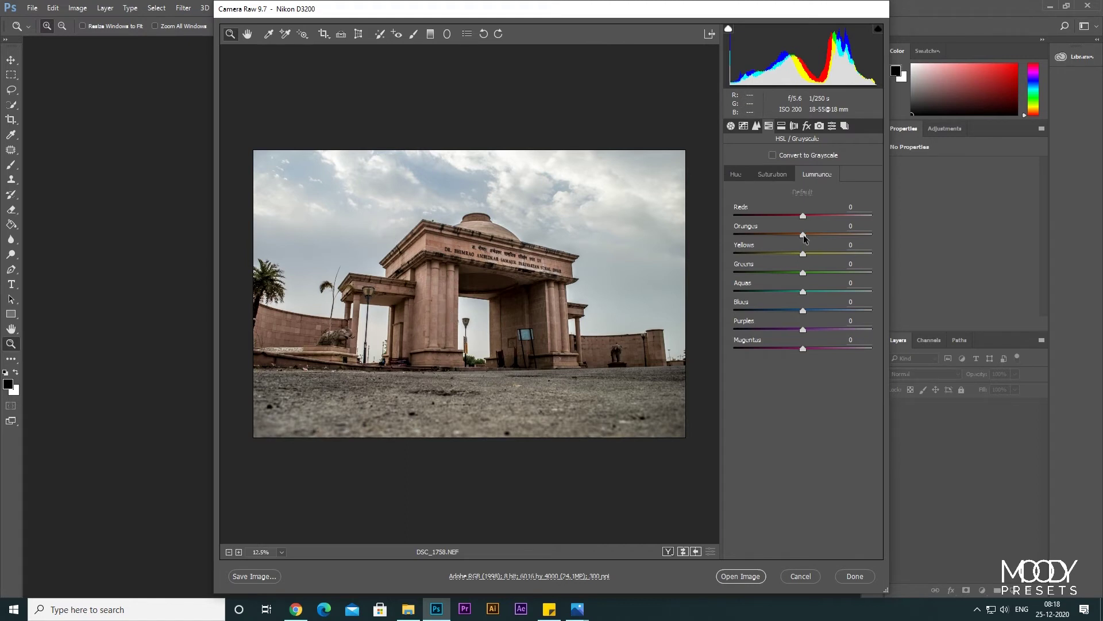
{"action": "left_click_drag", "start_coordinate": [803, 235], "coordinate": [885, 239]}
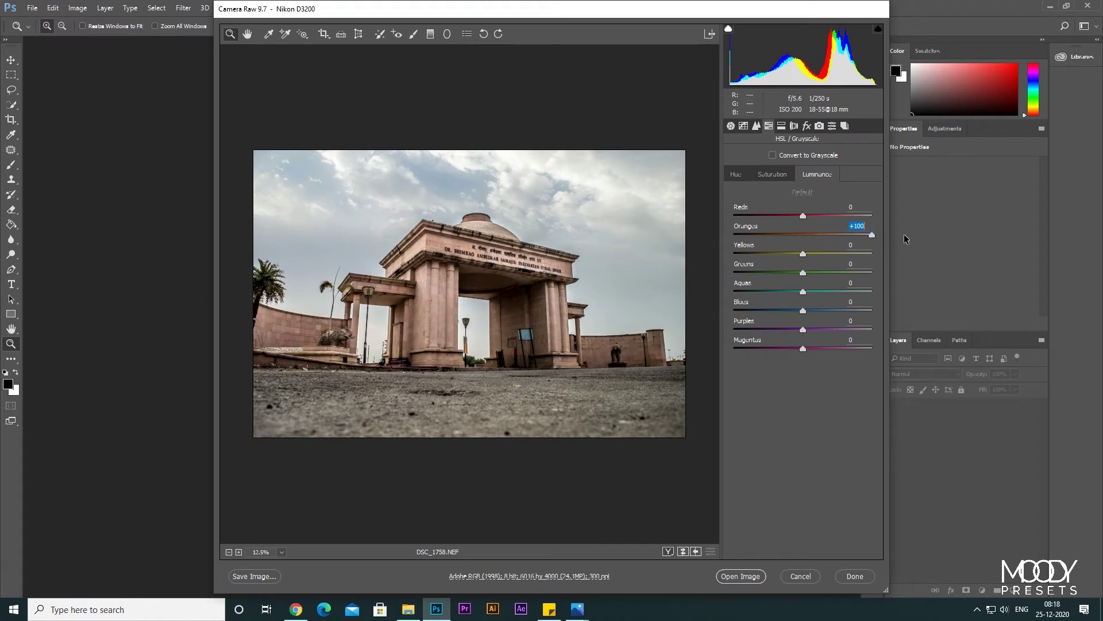
{"action": "left_click_drag", "start_coordinate": [803, 254], "coordinate": [834, 254]}
{"action": "type", "text": "50"}
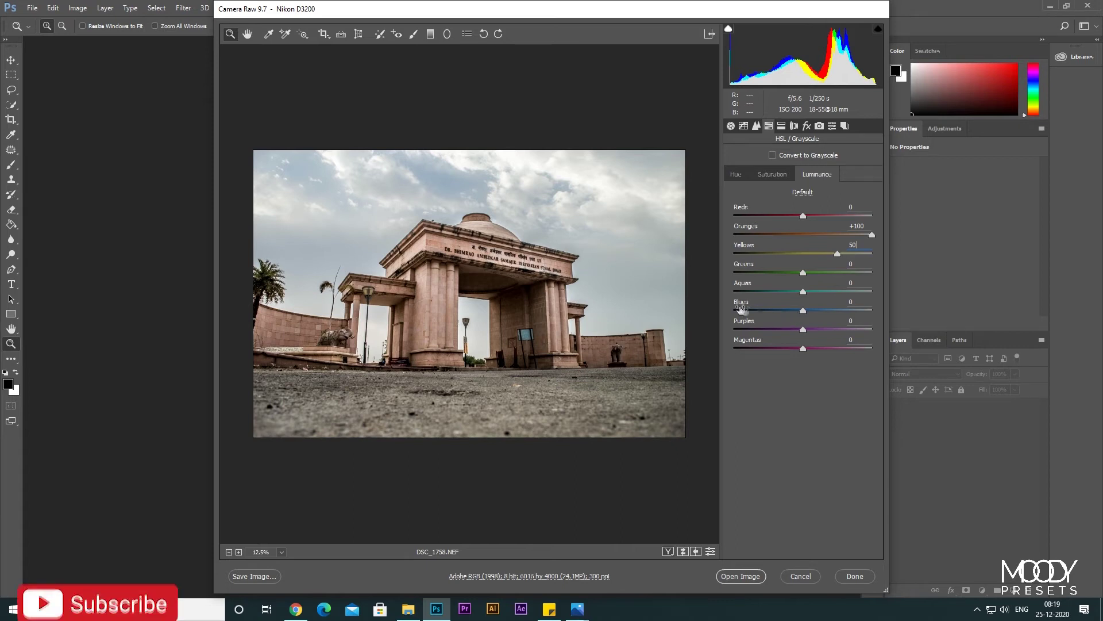
Step: Darken the sky by setting the luminance of Aquas to -50 and Blues to -90
{"action": "left_click_drag", "start_coordinate": [803, 311], "coordinate": [744, 314]}
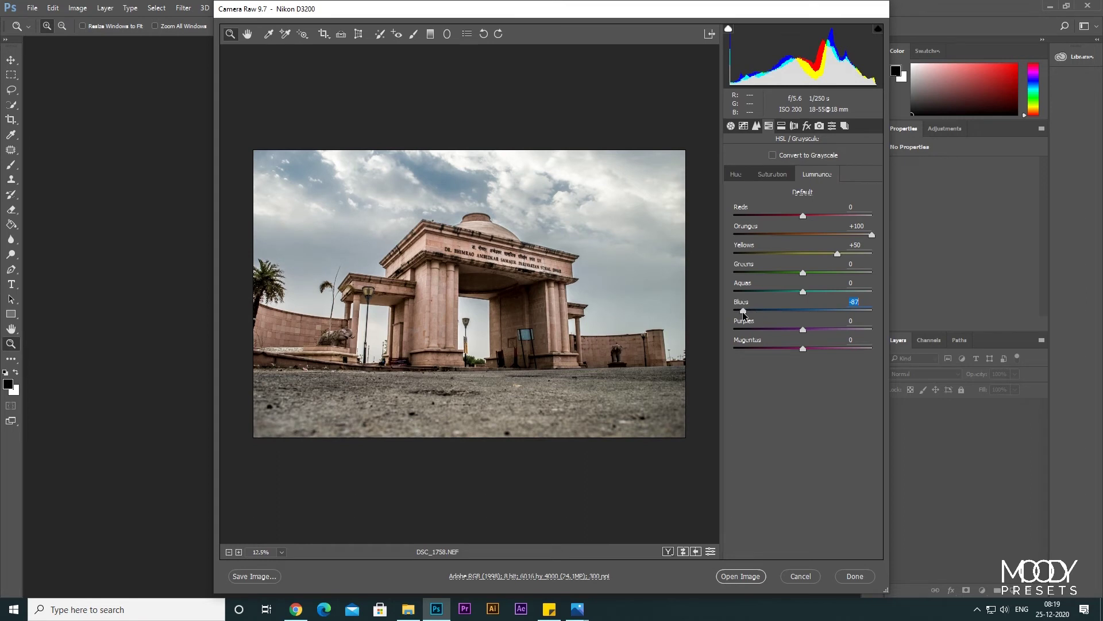
{"action": "left_click_drag", "start_coordinate": [806, 292], "coordinate": [778, 294]}
{"action": "type", "text": "-50"}
{"action": "key", "text": "Tab"}
{"action": "type", "text": "-90"}
Step: Open the raw-developed image in the main editor and duplicate its Background layer
{"action": "left_click", "coordinate": [747, 175]}
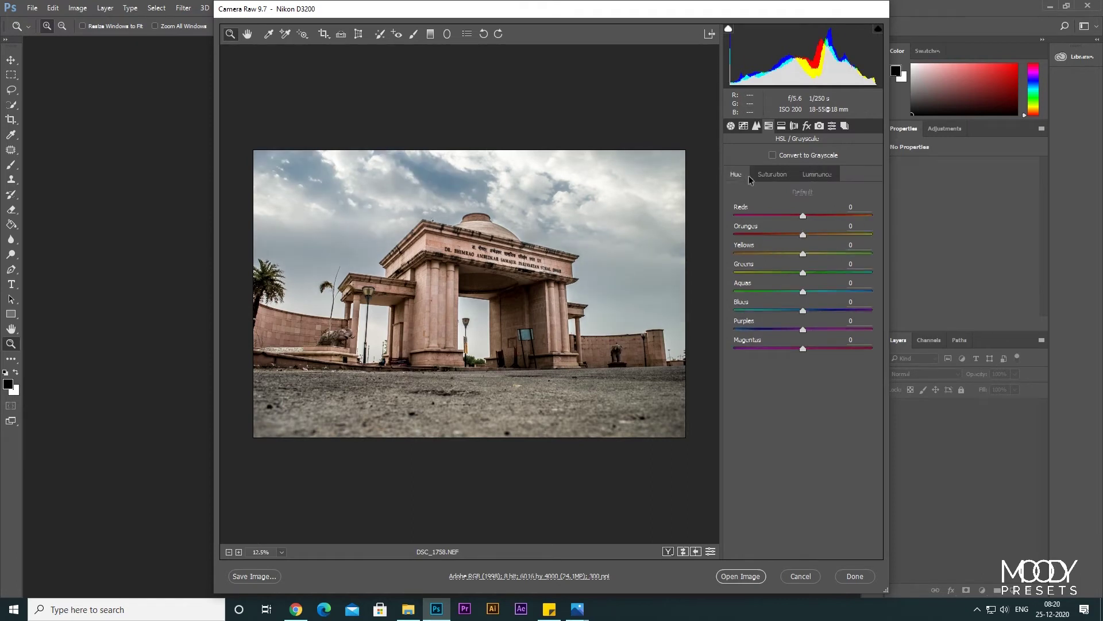
{"action": "left_click", "coordinate": [730, 126]}
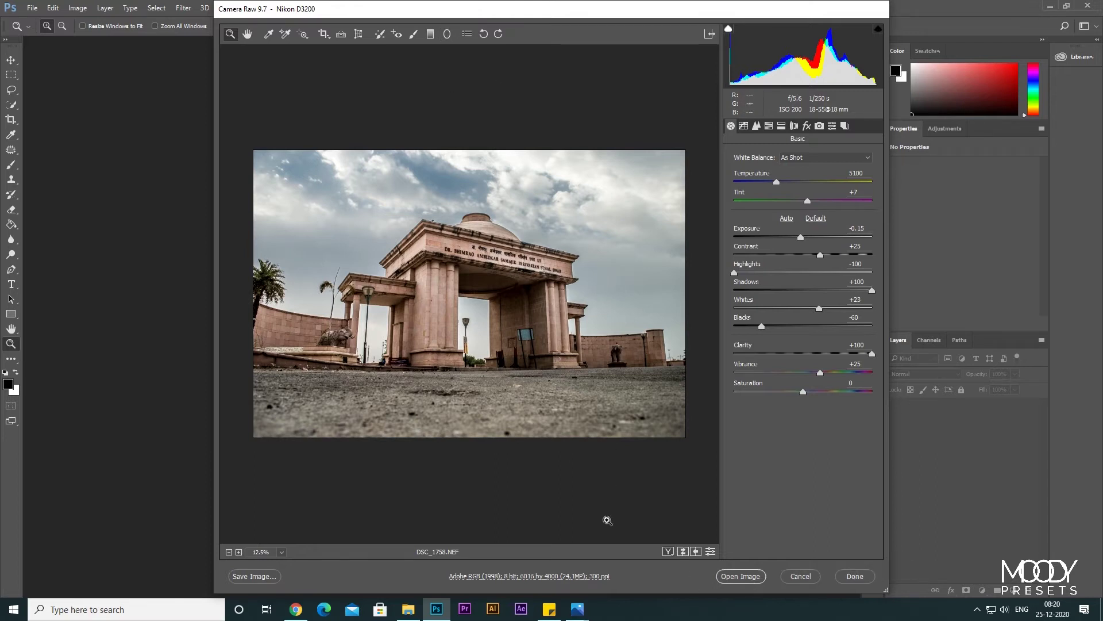
{"action": "left_click", "coordinate": [741, 577]}
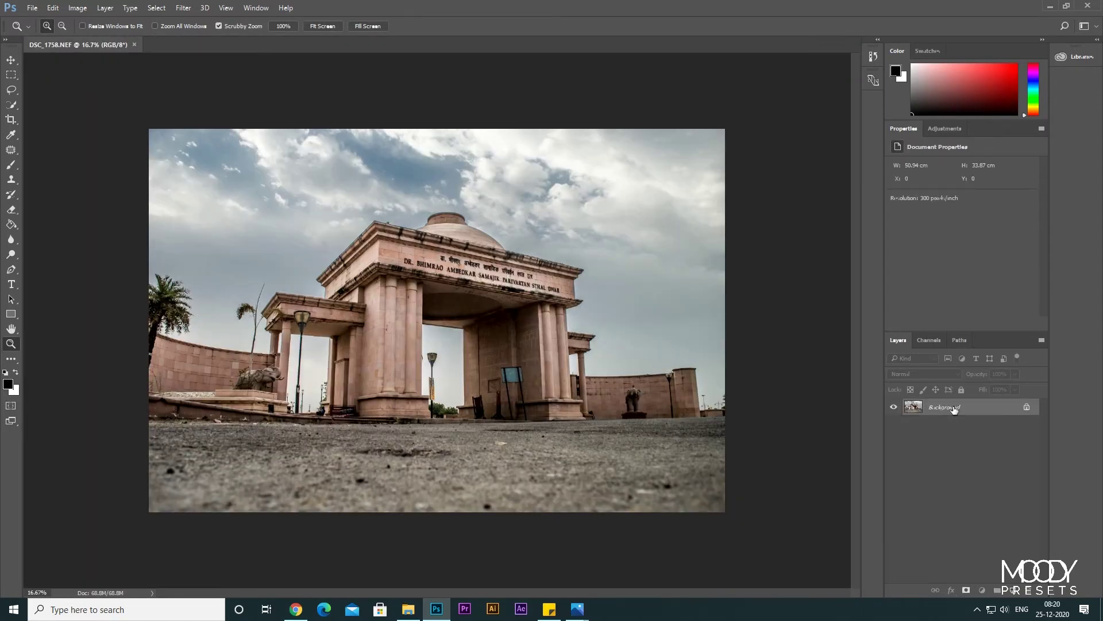
{"action": "left_click_drag", "start_coordinate": [954, 410], "coordinate": [997, 585]}
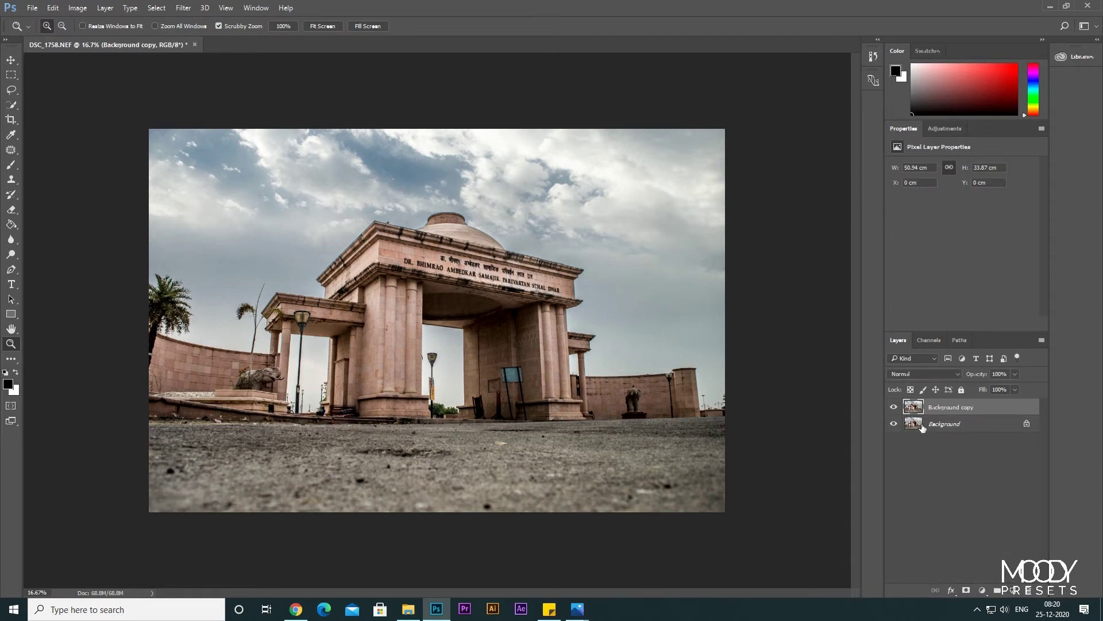
Step: Open the Spherize distortion filter for the duplicated layer with the gate visible in its preview
{"action": "left_click", "coordinate": [312, 27]}
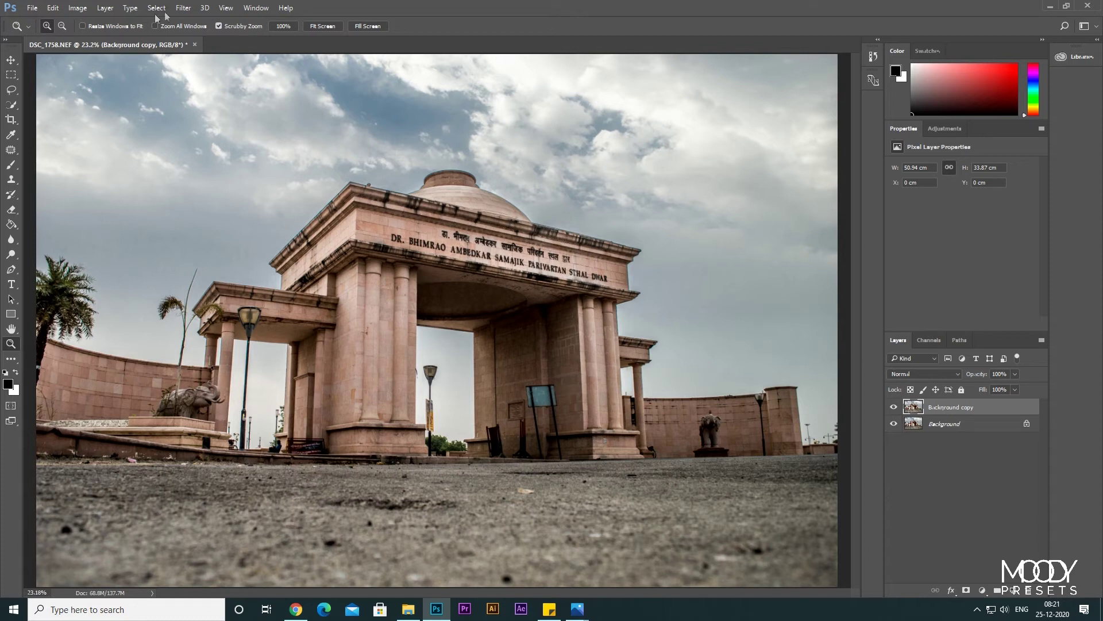
{"action": "left_click", "coordinate": [185, 9]}
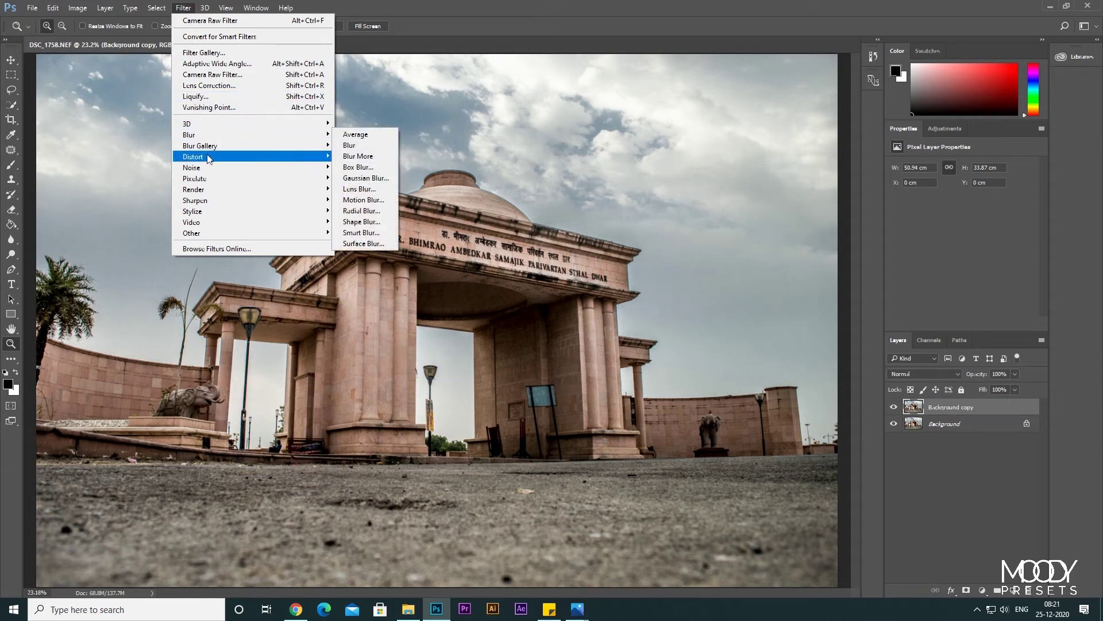
{"action": "mouse_move", "coordinate": [211, 156]}
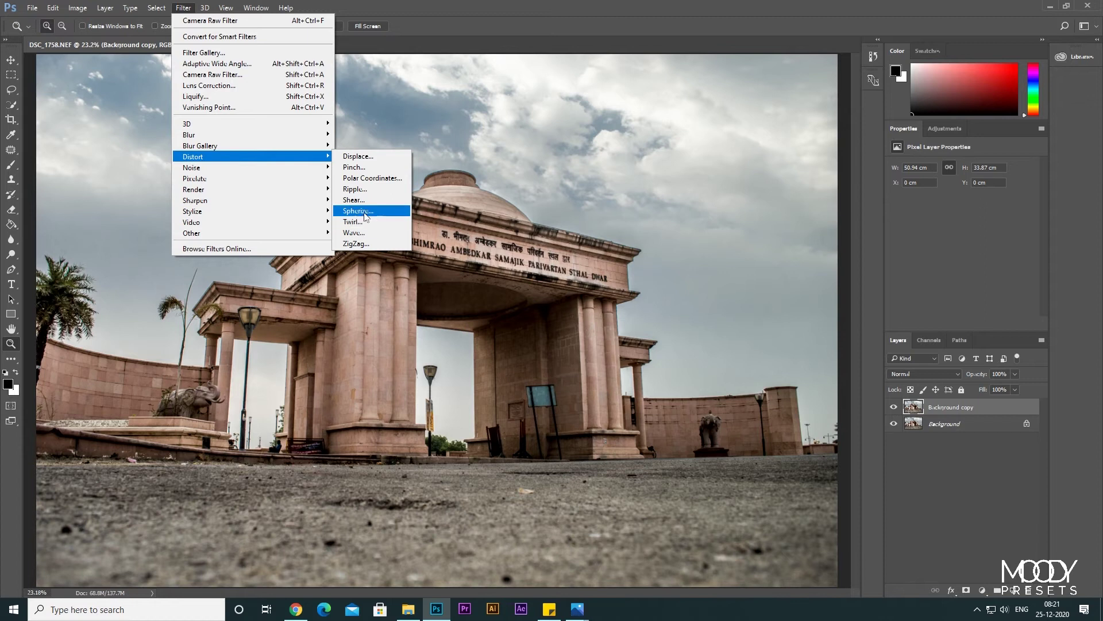
{"action": "left_click", "coordinate": [349, 211]}
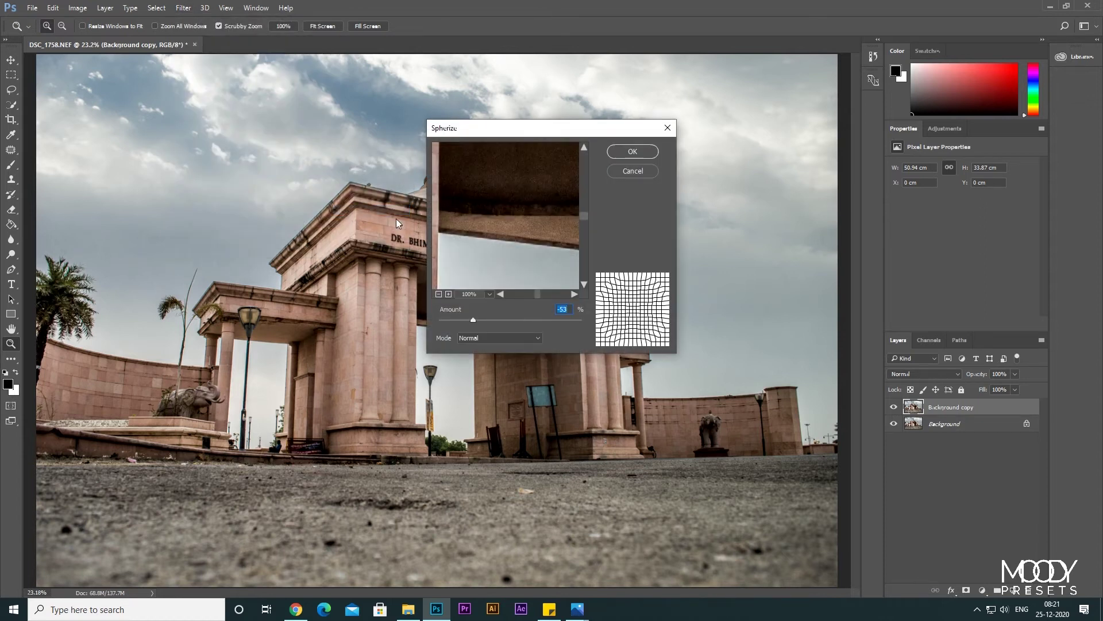
{"action": "left_click", "coordinate": [438, 293]}
{"action": "left_click", "coordinate": [438, 293]}
{"action": "left_click", "coordinate": [437, 293]}
{"action": "left_click", "coordinate": [437, 294]}
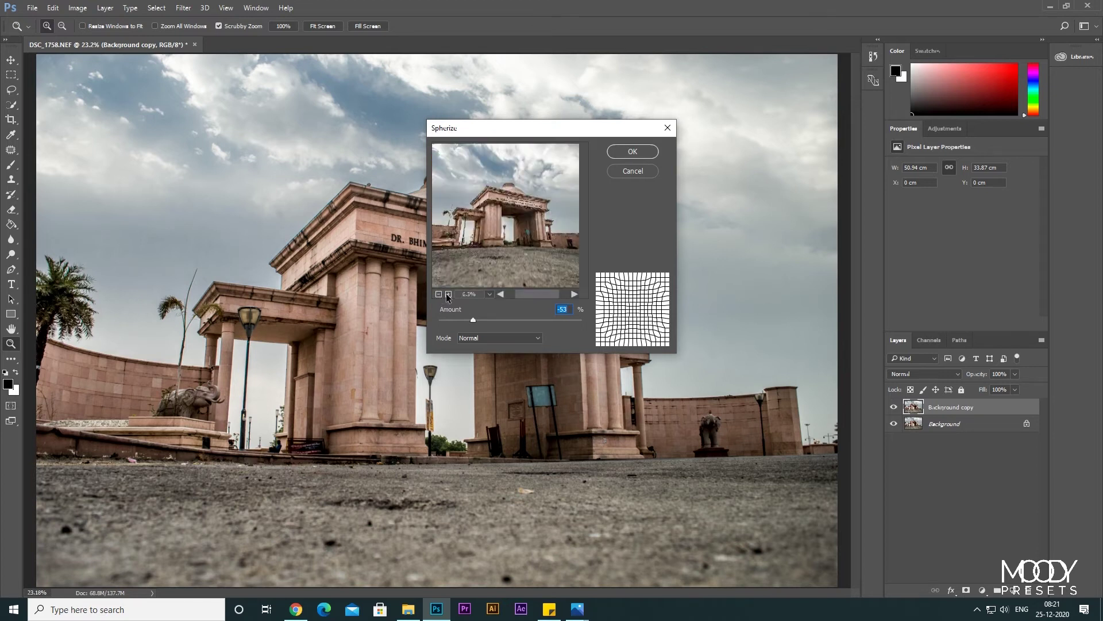
{"action": "left_click", "coordinate": [440, 295]}
{"action": "left_click", "coordinate": [449, 295]}
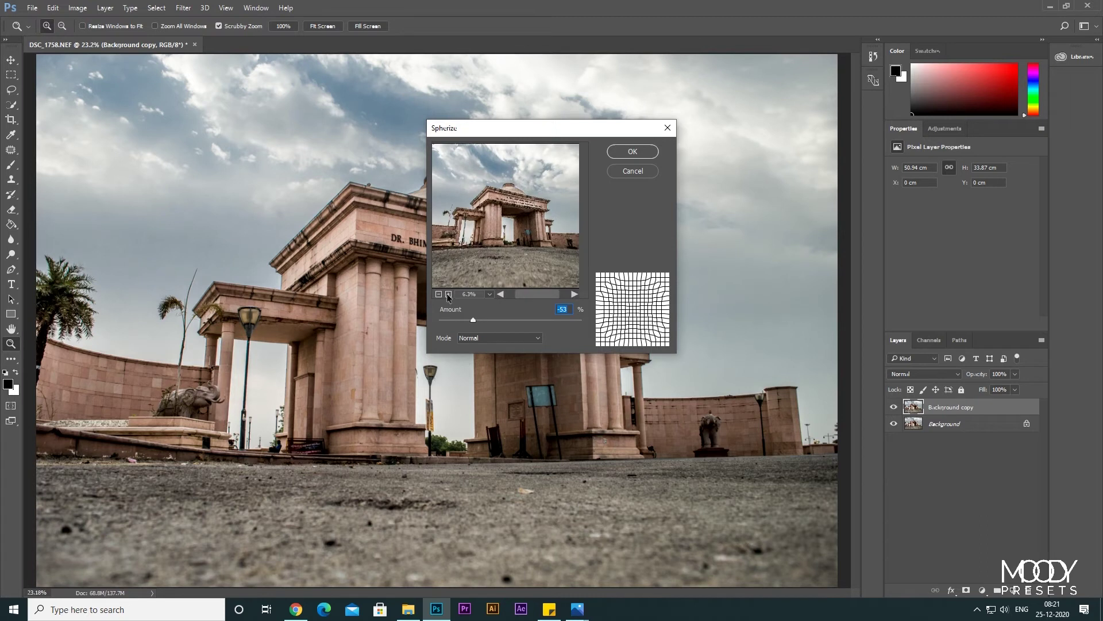
Step: Try a Spherize amount of -100 and inspect the distorted gate in the filter preview at different magnifications
{"action": "left_click_drag", "start_coordinate": [474, 320], "coordinate": [421, 326]}
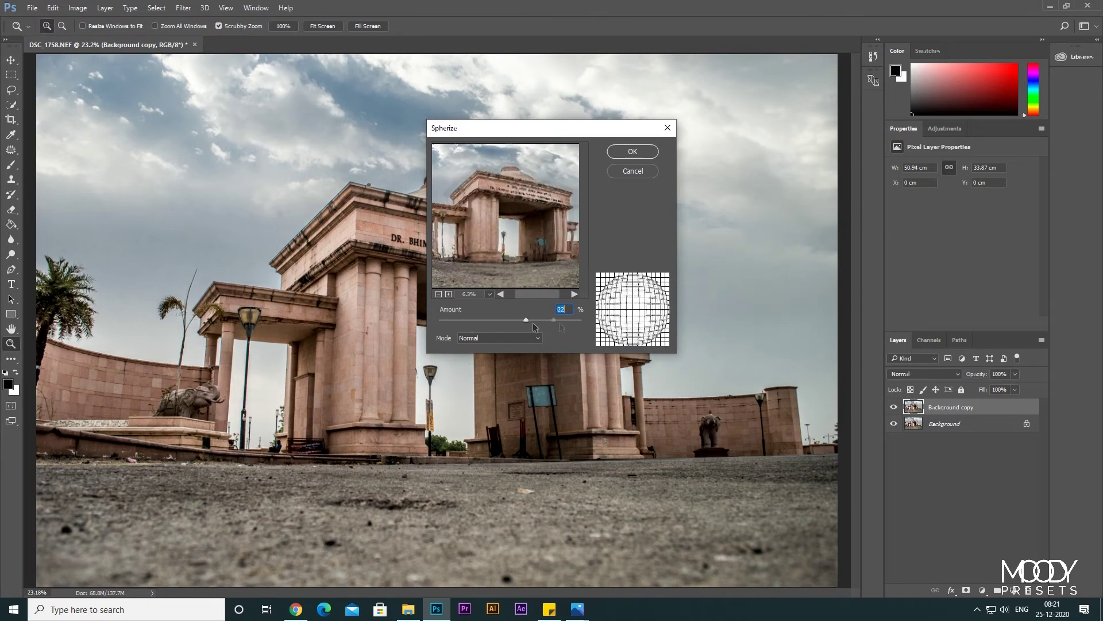
{"action": "left_click", "coordinate": [439, 294]}
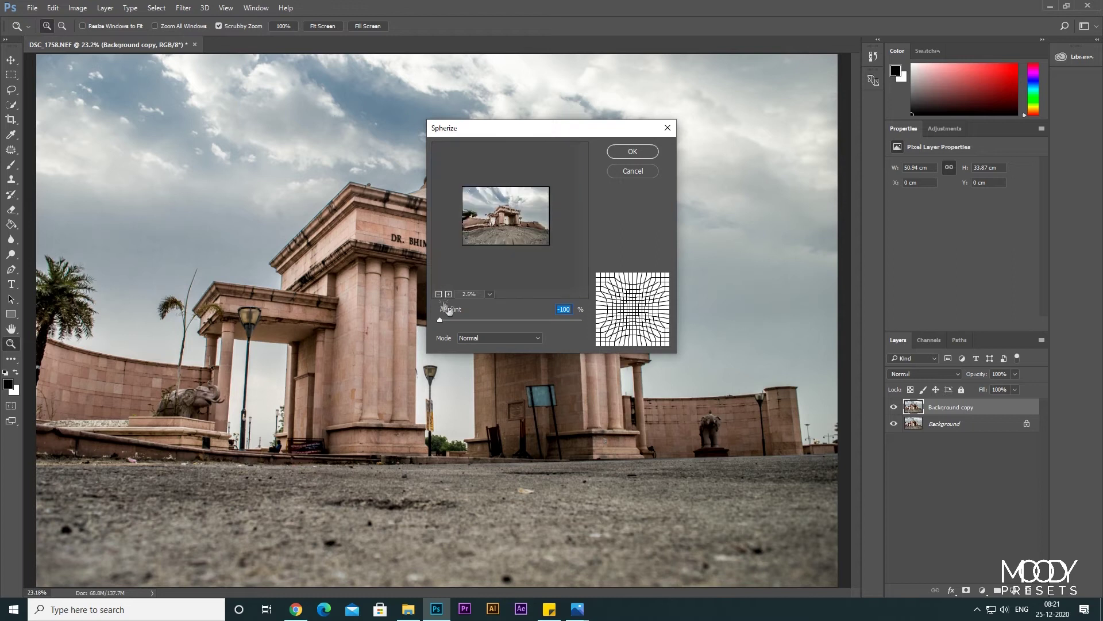
{"action": "left_click", "coordinate": [449, 295]}
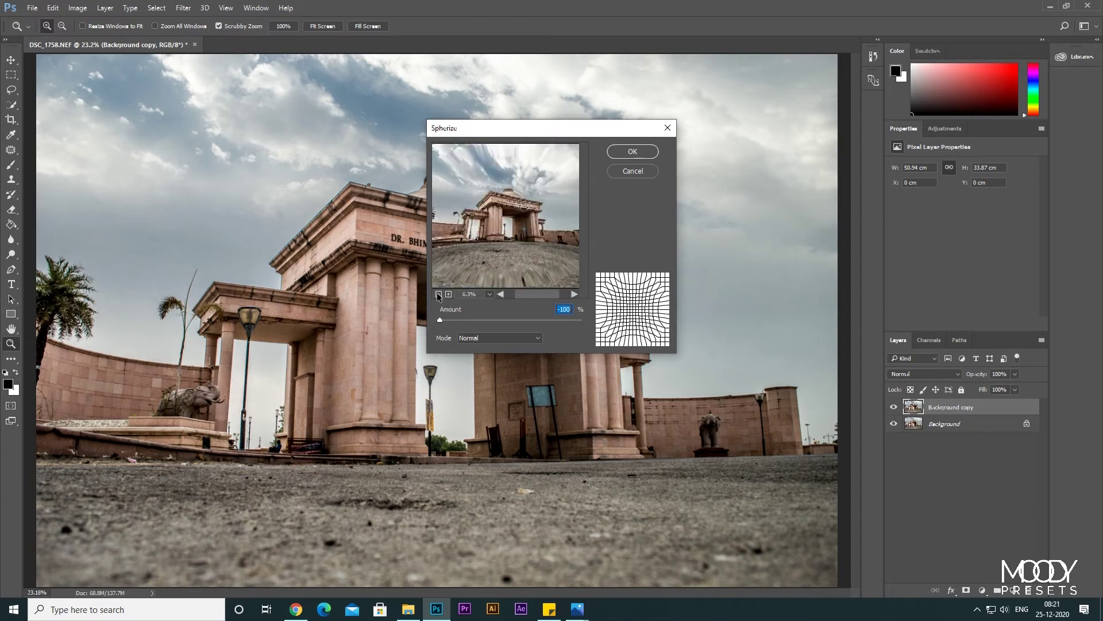
{"action": "left_click_drag", "start_coordinate": [458, 283], "coordinate": [476, 271]}
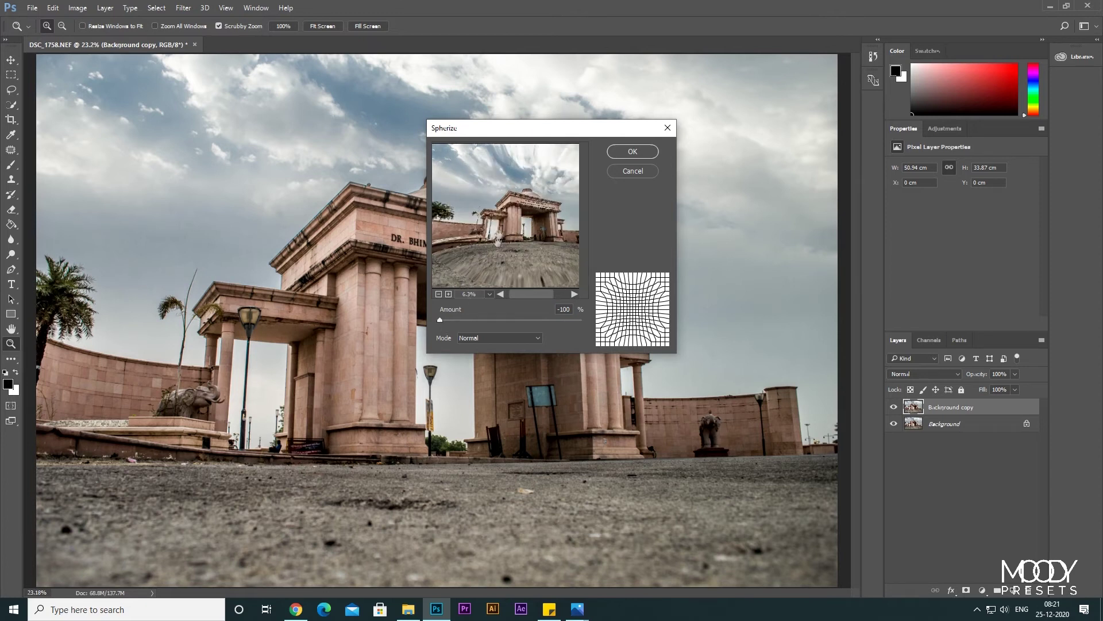
{"action": "mouse_move", "coordinate": [513, 246]}
{"action": "left_mouse_down"}
{"action": "mouse_move", "coordinate": [540, 252]}
{"action": "mouse_move", "coordinate": [482, 256]}
{"action": "mouse_move", "coordinate": [492, 246]}
{"action": "left_mouse_up"}
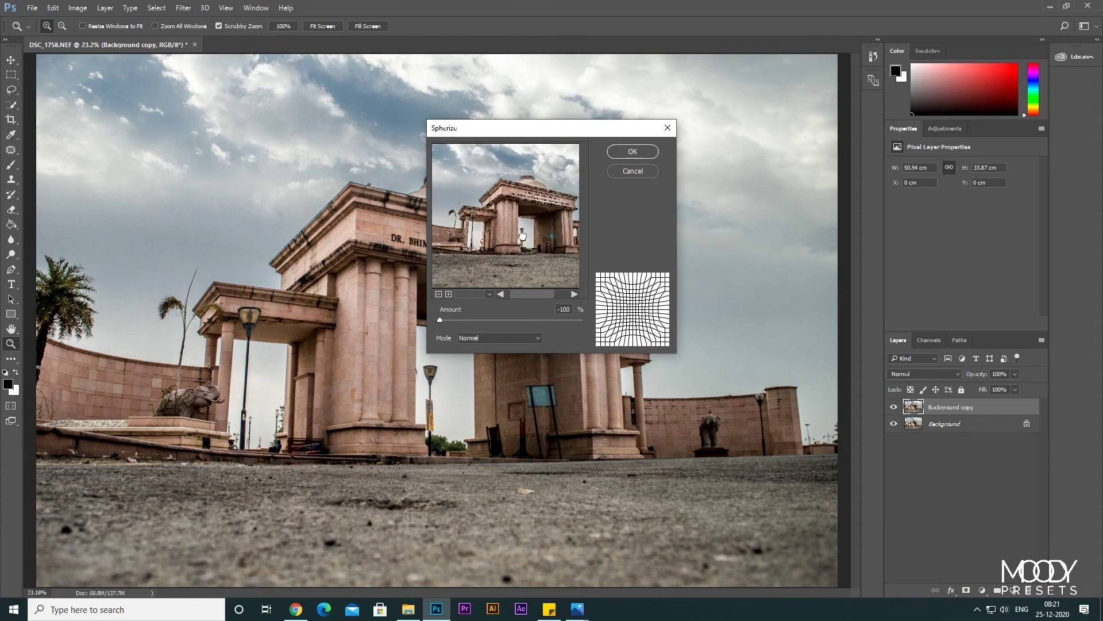
Step: Set the Spherize amount to -50 with Normal mode and apply the filter to the duplicated layer
{"action": "left_click_drag", "start_coordinate": [439, 320], "coordinate": [478, 320]}
{"action": "key", "text": "Down"}
{"action": "key", "text": "Down"}
{"action": "key", "text": "Down"}
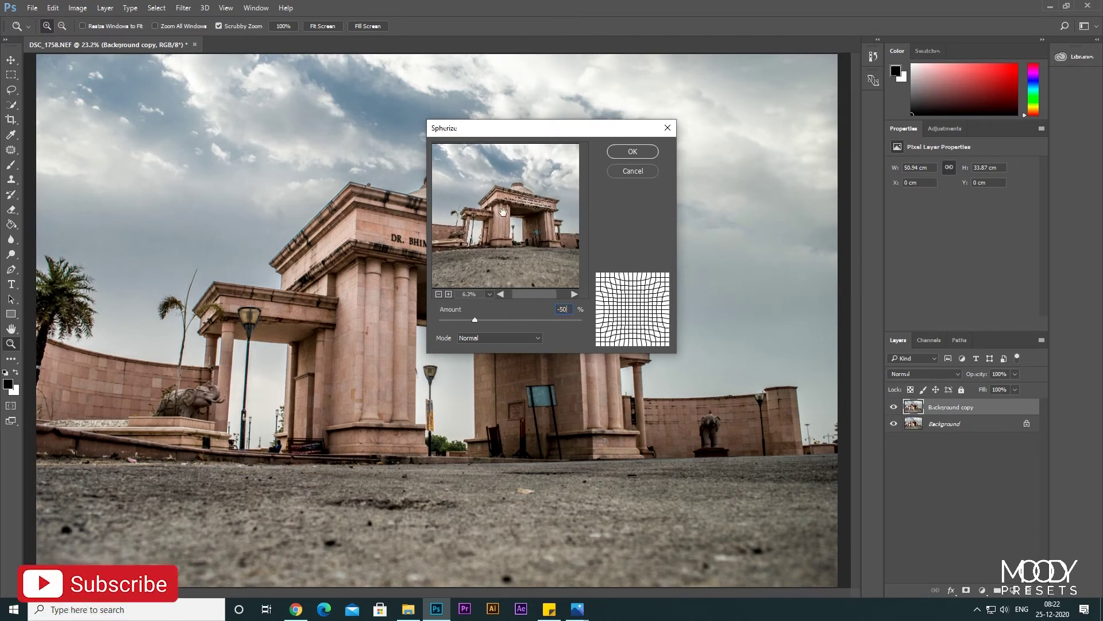
{"action": "left_click_drag", "start_coordinate": [504, 212], "coordinate": [475, 214]}
{"action": "left_click", "coordinate": [629, 155]}
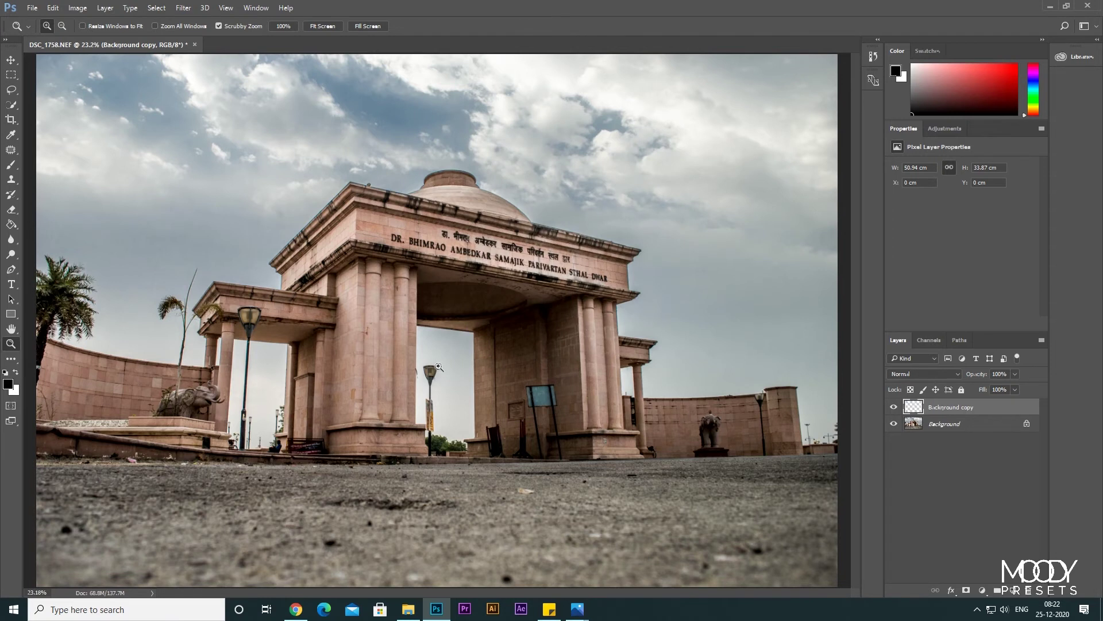
Step: Compare the gate before and after the Spherize distortion by toggling the duplicate layer's visibility
{"action": "left_click", "coordinate": [894, 408]}
{"action": "left_click", "coordinate": [894, 407]}
{"action": "left_click", "coordinate": [894, 407]}
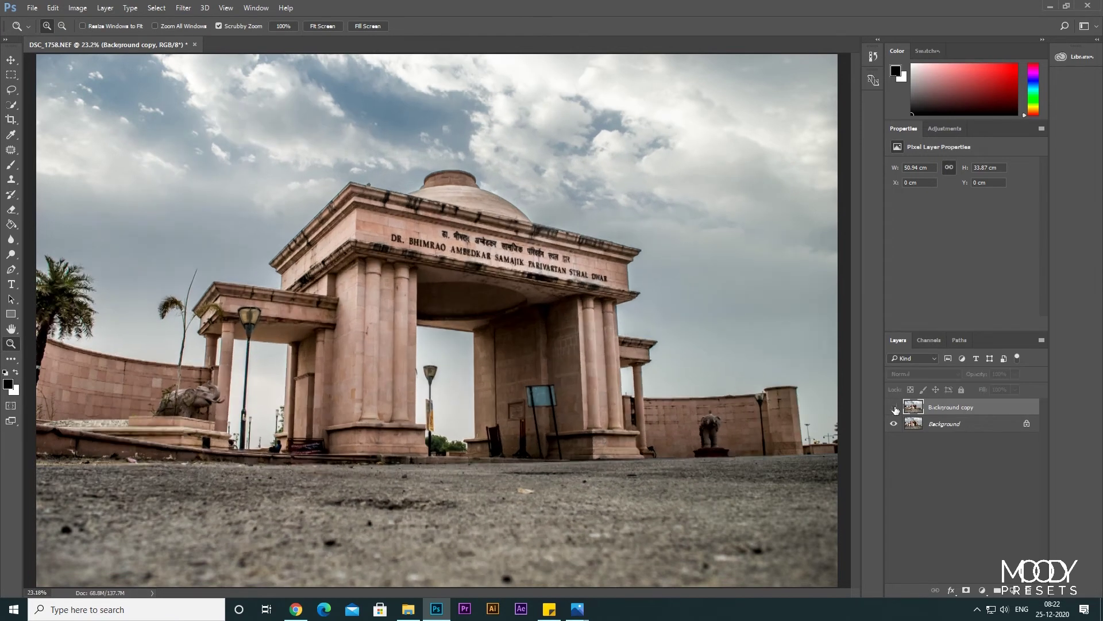
{"action": "left_click", "coordinate": [895, 408]}
{"action": "left_click", "coordinate": [895, 408]}
{"action": "left_click", "coordinate": [895, 408]}
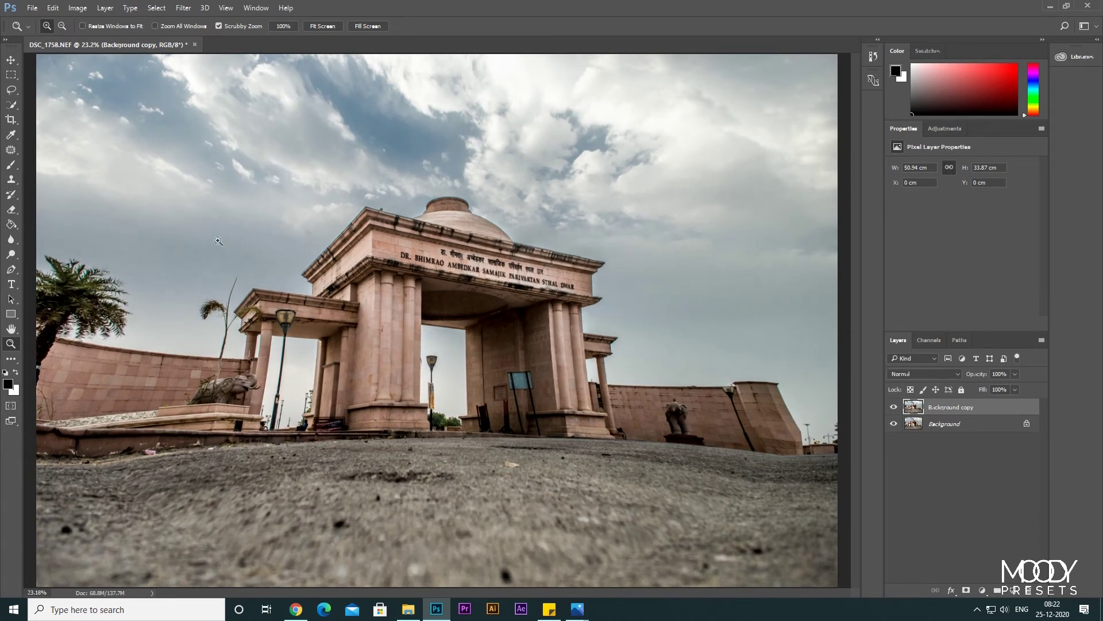
Step: Retouch small blemishes on the road in the left foreground of the duplicate layer with the Patch tool
{"action": "left_click", "coordinate": [11, 151]}
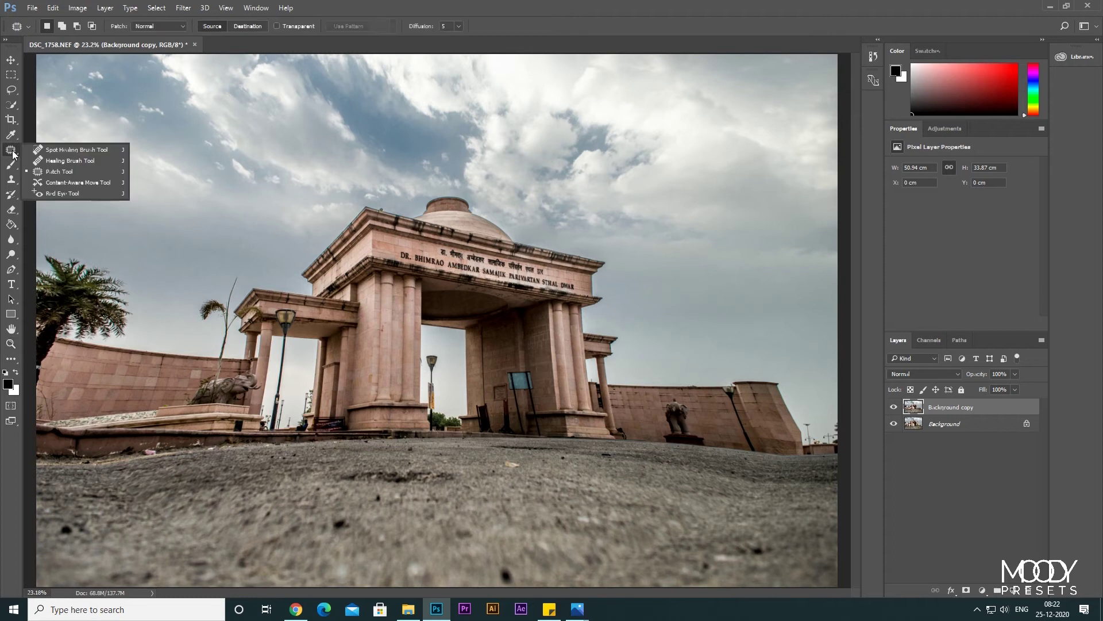
{"action": "left_click", "coordinate": [53, 172]}
{"action": "mouse_move", "coordinate": [148, 481]}
{"action": "left_mouse_down"}
{"action": "mouse_move", "coordinate": [84, 481]}
{"action": "mouse_move", "coordinate": [143, 531]}
{"action": "mouse_move", "coordinate": [204, 560]}
{"action": "mouse_move", "coordinate": [242, 558]}
{"action": "mouse_move", "coordinate": [241, 531]}
{"action": "mouse_move", "coordinate": [131, 481]}
{"action": "left_mouse_up"}
{"action": "mouse_move", "coordinate": [172, 528]}
{"action": "left_mouse_down"}
{"action": "mouse_move", "coordinate": [294, 537]}
{"action": "mouse_move", "coordinate": [276, 533]}
{"action": "left_mouse_up"}
{"action": "key", "text": "ctrl+d"}
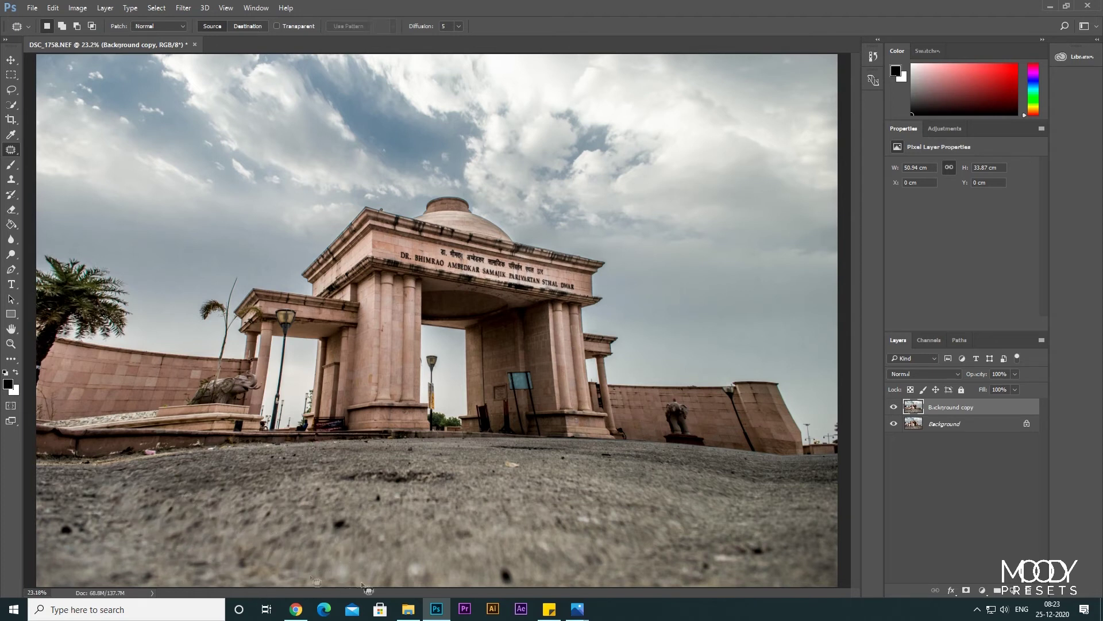
{"action": "left_click_drag", "start_coordinate": [114, 525], "coordinate": [202, 519]}
{"action": "key", "text": "ctrl+d"}
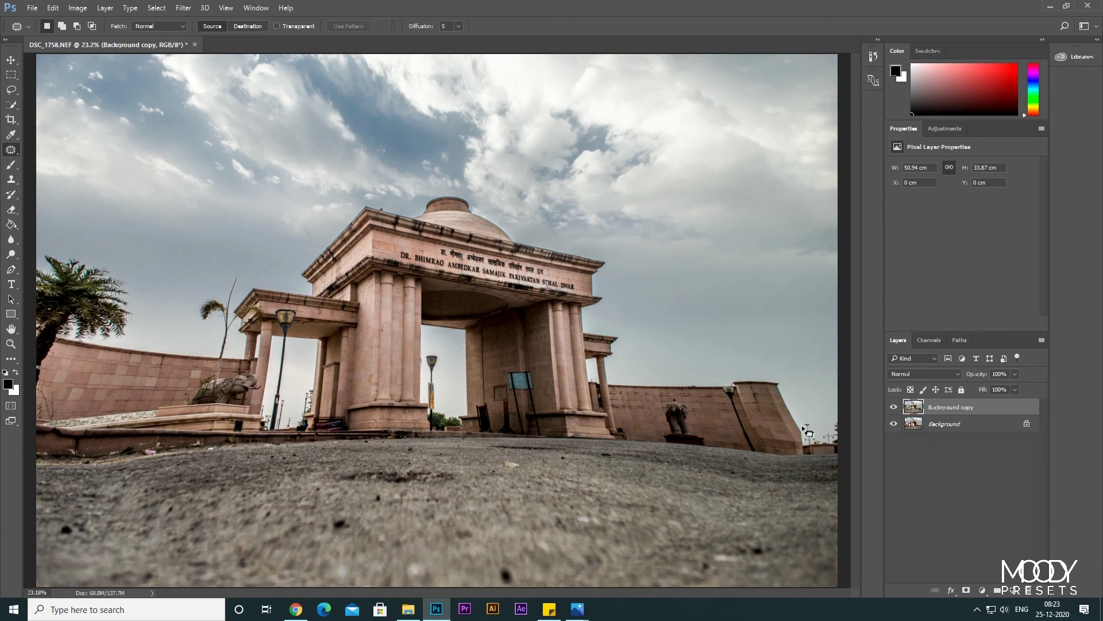
Step: Crop away the strip beyond the wall at the photo's right edge, leaving an image width of 48.6 cm
{"action": "left_click", "coordinate": [11, 120]}
{"action": "left_click", "coordinate": [56, 121]}
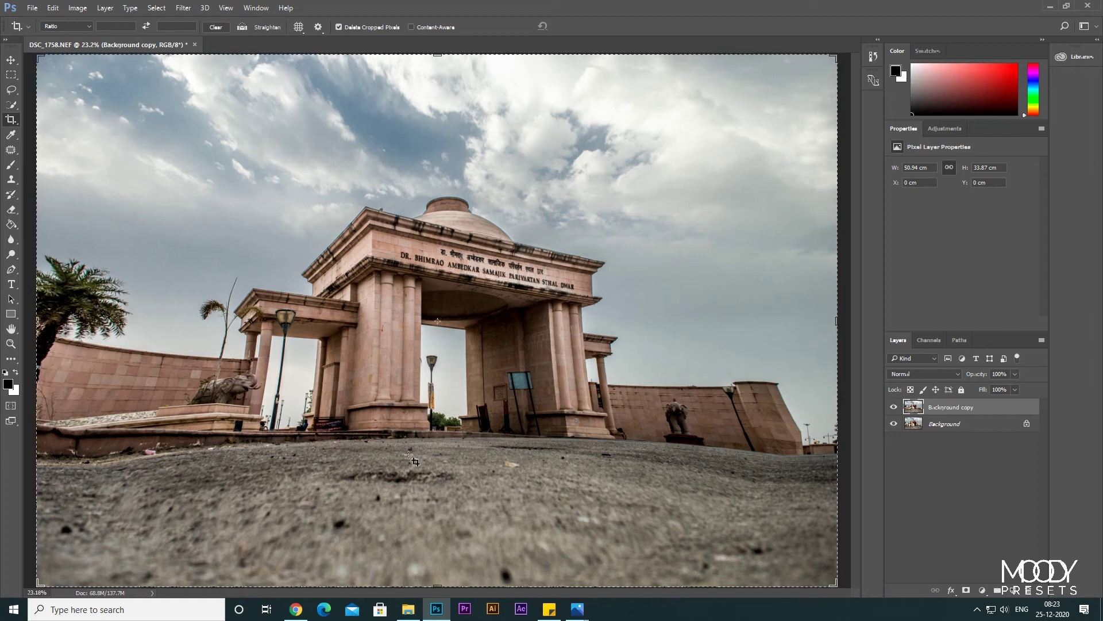
{"action": "left_click_drag", "start_coordinate": [836, 585], "coordinate": [812, 549]}
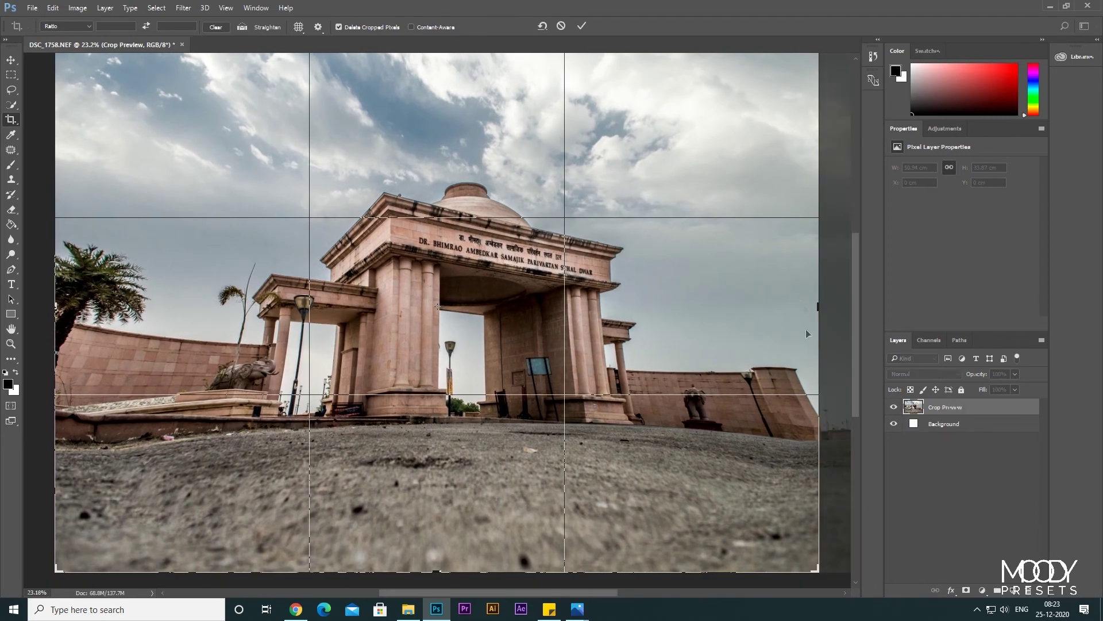
{"action": "scroll", "coordinate": [477, 281], "scroll_direction": "up", "scroll_amount": 1}
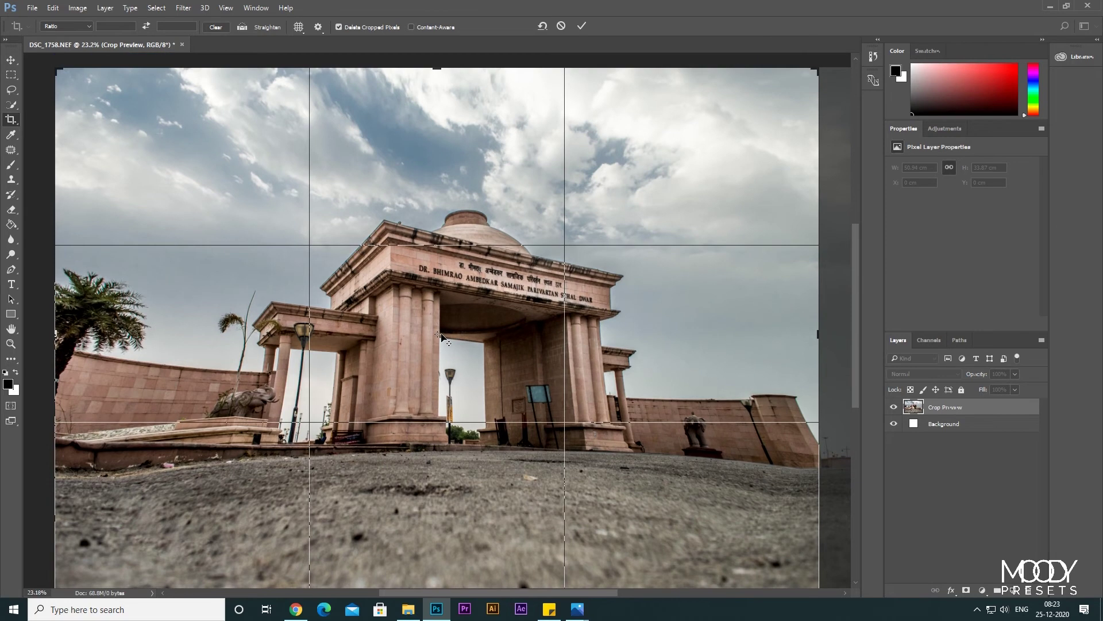
{"action": "scroll", "coordinate": [476, 322], "scroll_direction": "down", "scroll_amount": 1}
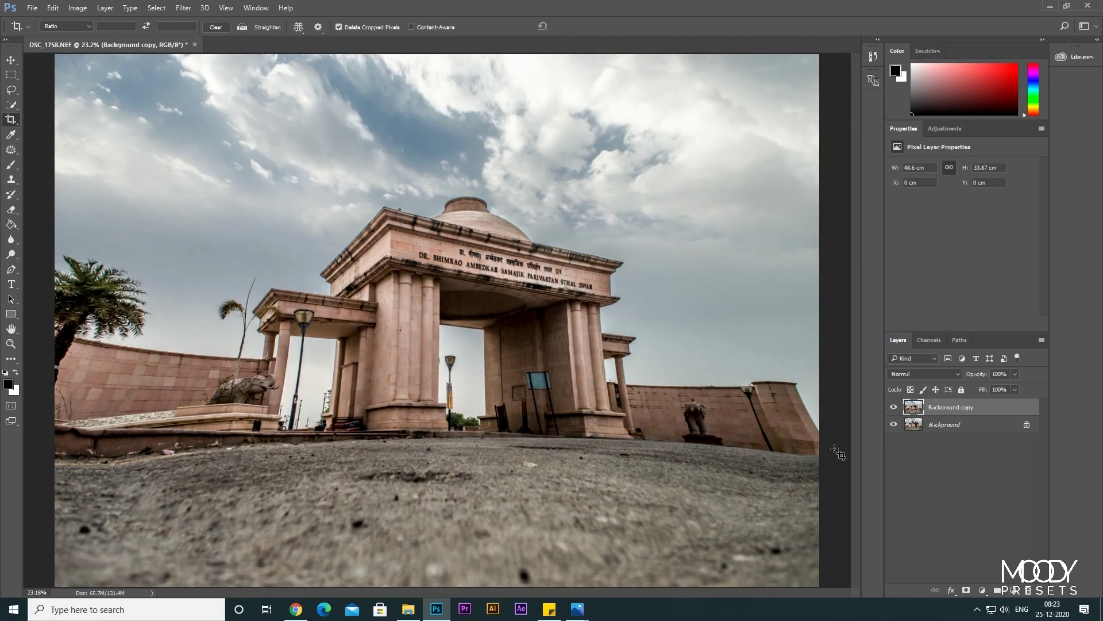
Step: Compare the cropped image with and without the distorted duplicate layer
{"action": "left_click", "coordinate": [894, 407]}
{"action": "left_click", "coordinate": [894, 408]}
{"action": "left_click", "coordinate": [894, 408]}
{"action": "left_click", "coordinate": [894, 407]}
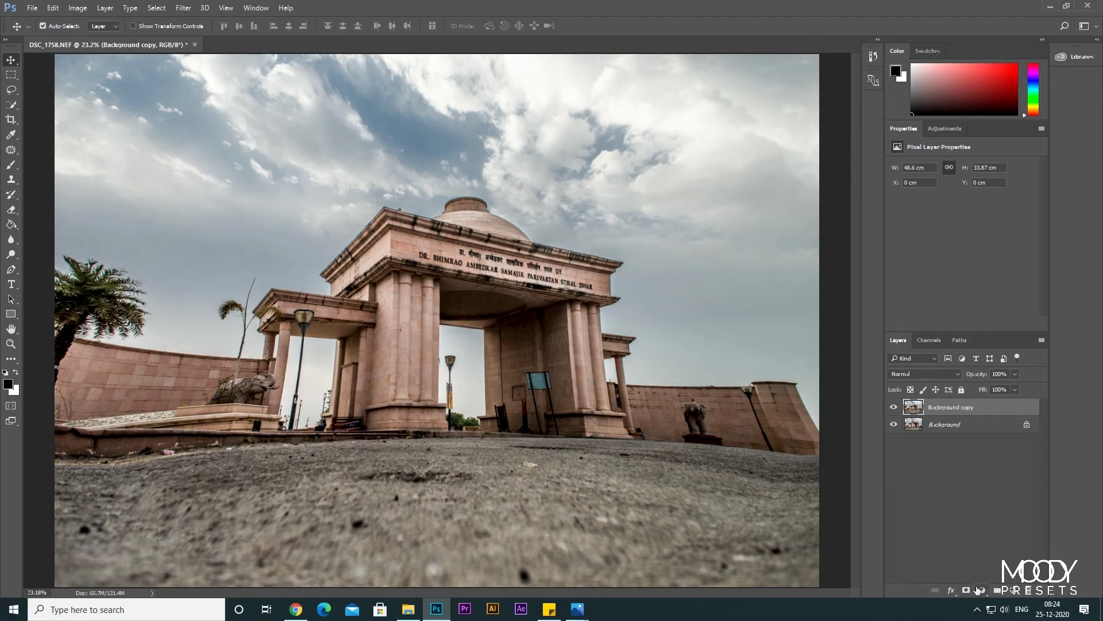
Step: Open the Camera Raw filter on the duplicate layer and draw a wide radial filter ellipse around the gate
{"action": "left_click", "coordinate": [183, 8]}
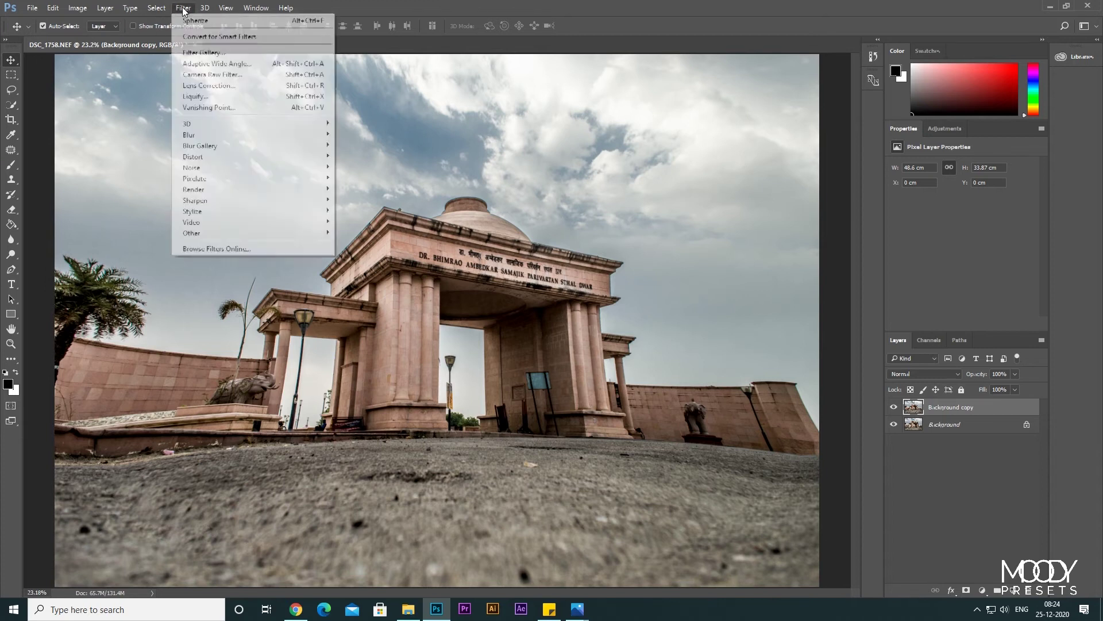
{"action": "left_click", "coordinate": [201, 75]}
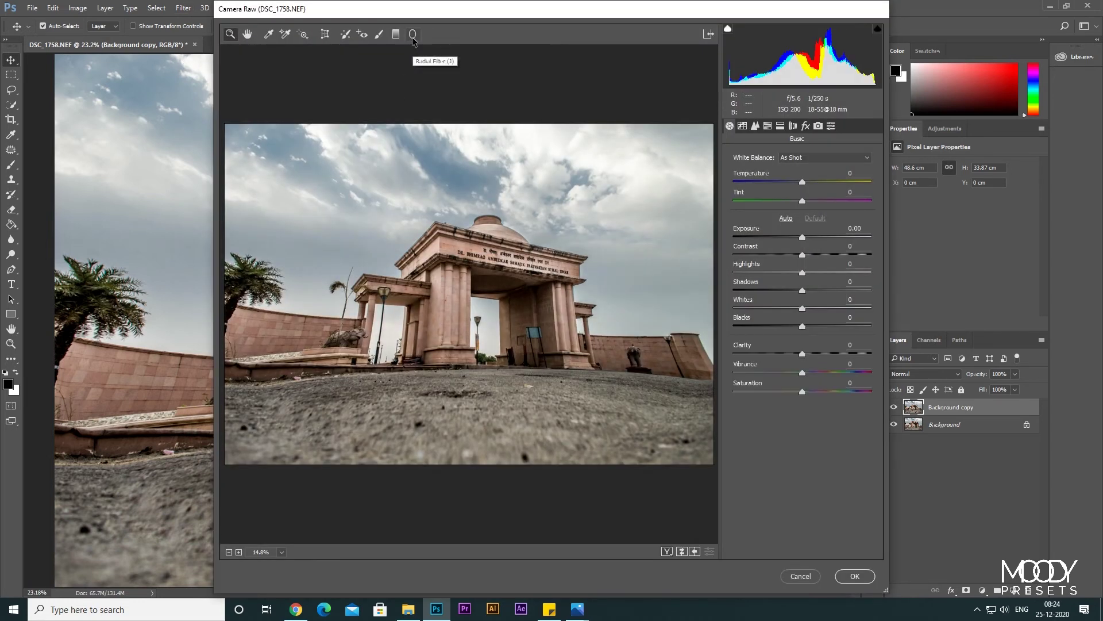
{"action": "left_click", "coordinate": [413, 34]}
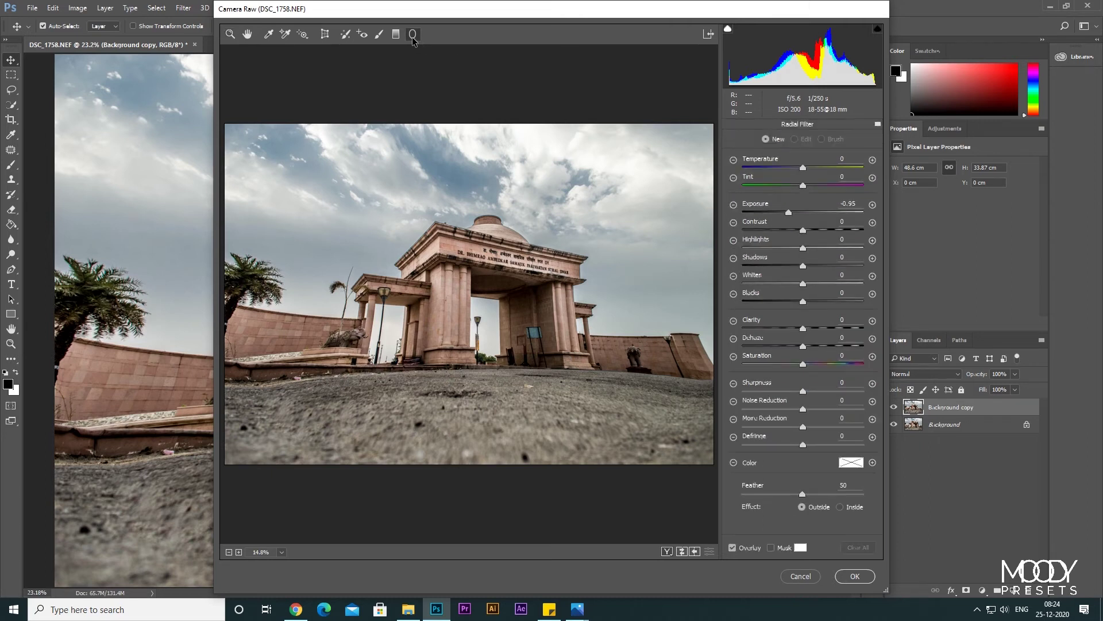
{"action": "left_click_drag", "start_coordinate": [337, 238], "coordinate": [431, 312]}
{"action": "left_click_drag", "start_coordinate": [381, 267], "coordinate": [531, 322]}
{"action": "left_click_drag", "start_coordinate": [622, 290], "coordinate": [667, 291]}
{"action": "left_click_drag", "start_coordinate": [481, 401], "coordinate": [480, 407]}
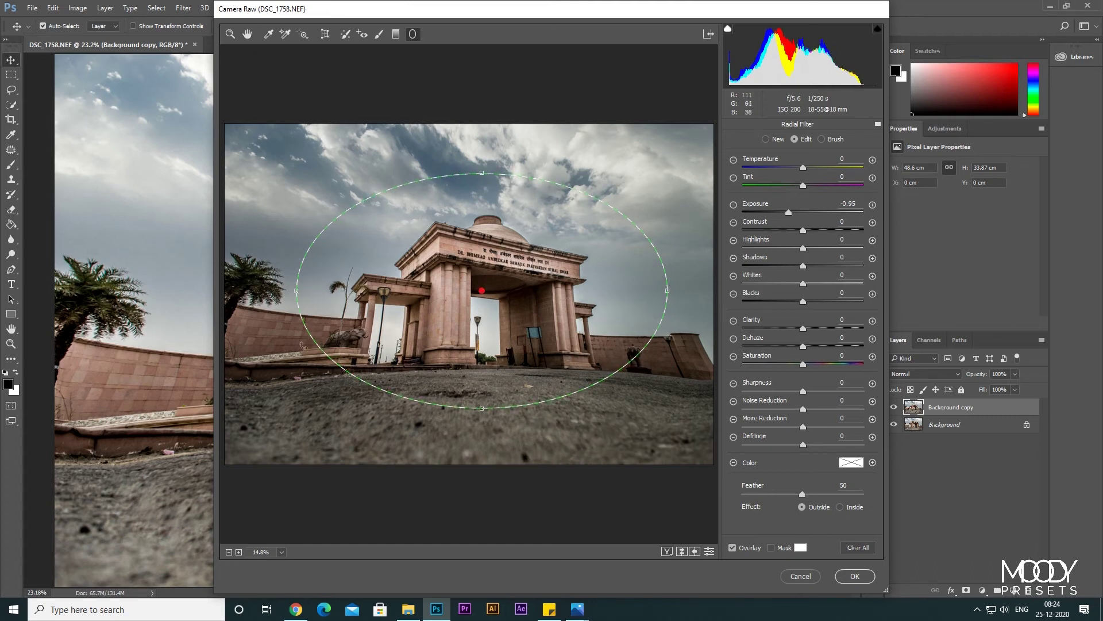
Step: Set the radial filter's exposure to -0.90 outside the ellipse, shift the ellipse slightly upward and apply the Camera Raw filter
{"action": "mouse_move", "coordinate": [792, 213]}
{"action": "left_mouse_down"}
{"action": "mouse_move", "coordinate": [838, 220]}
{"action": "mouse_move", "coordinate": [776, 223]}
{"action": "mouse_move", "coordinate": [789, 226]}
{"action": "left_mouse_up"}
{"action": "left_click_drag", "start_coordinate": [482, 291], "coordinate": [482, 282]}
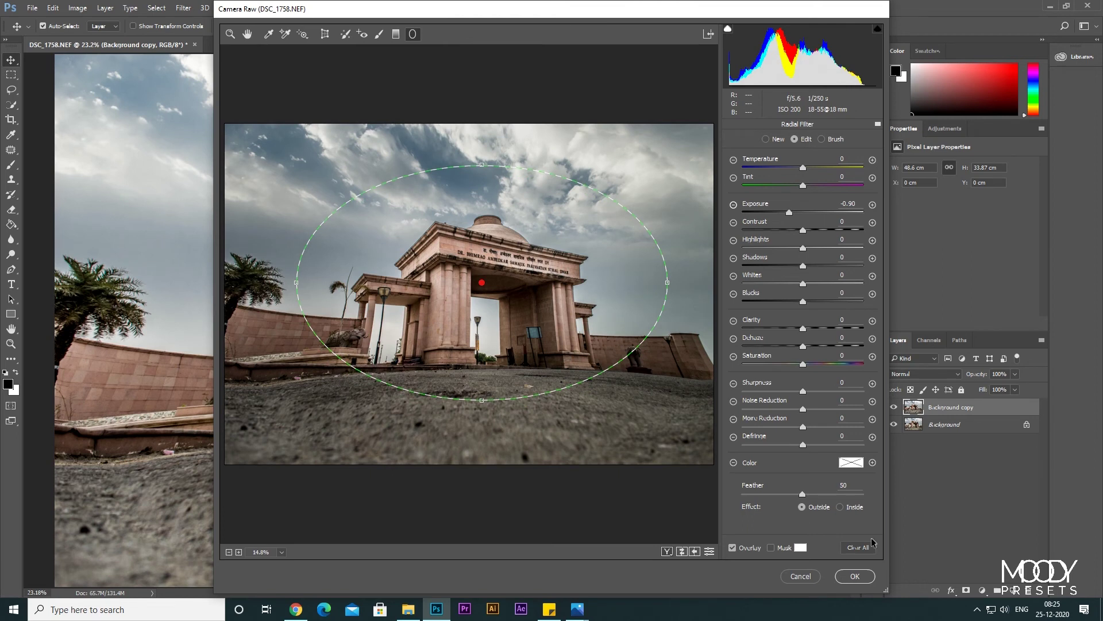
{"action": "left_click", "coordinate": [856, 576]}
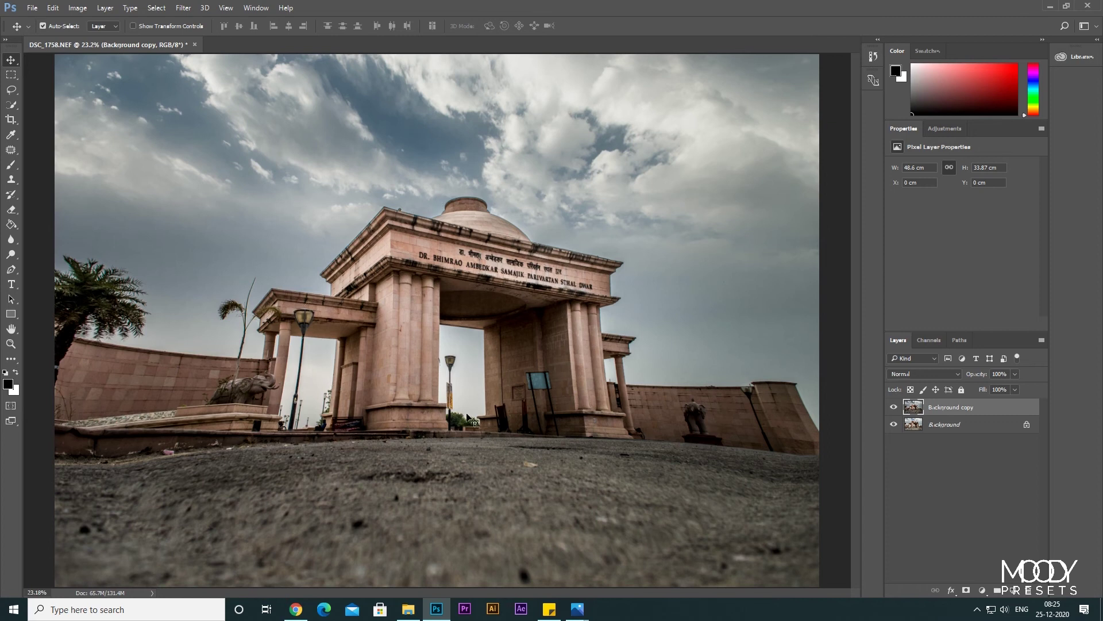
Step: Add a Hue/Saturation adjustment layer with a slightly negative hue shift for Yellows and a hue of -23 for Blues
{"action": "left_click", "coordinate": [996, 584]}
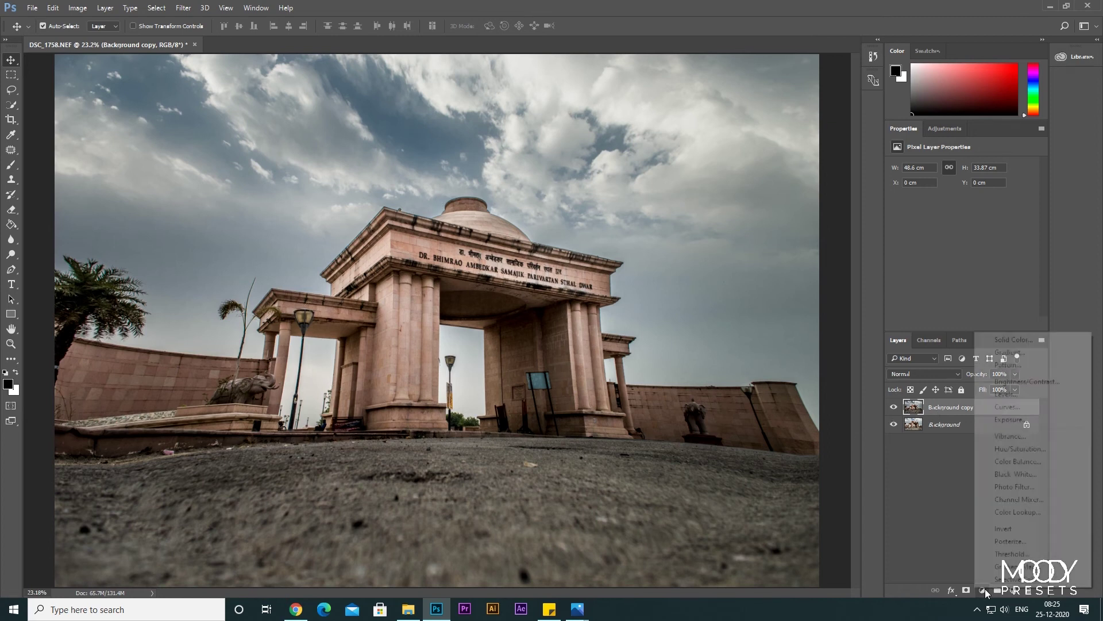
{"action": "left_click", "coordinate": [999, 450]}
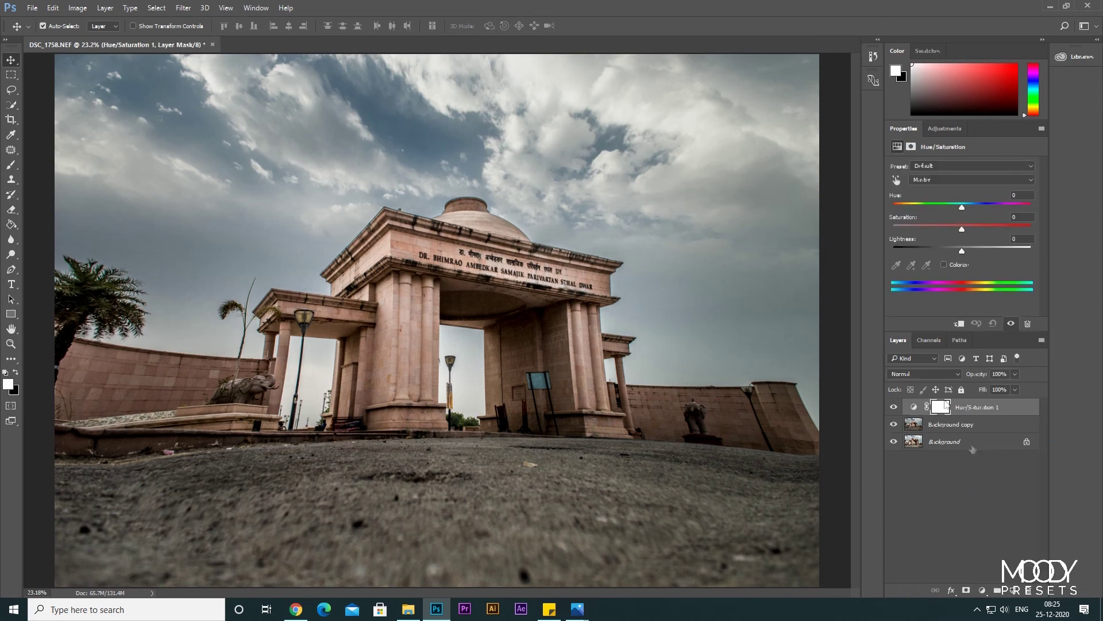
{"action": "left_click", "coordinate": [927, 180]}
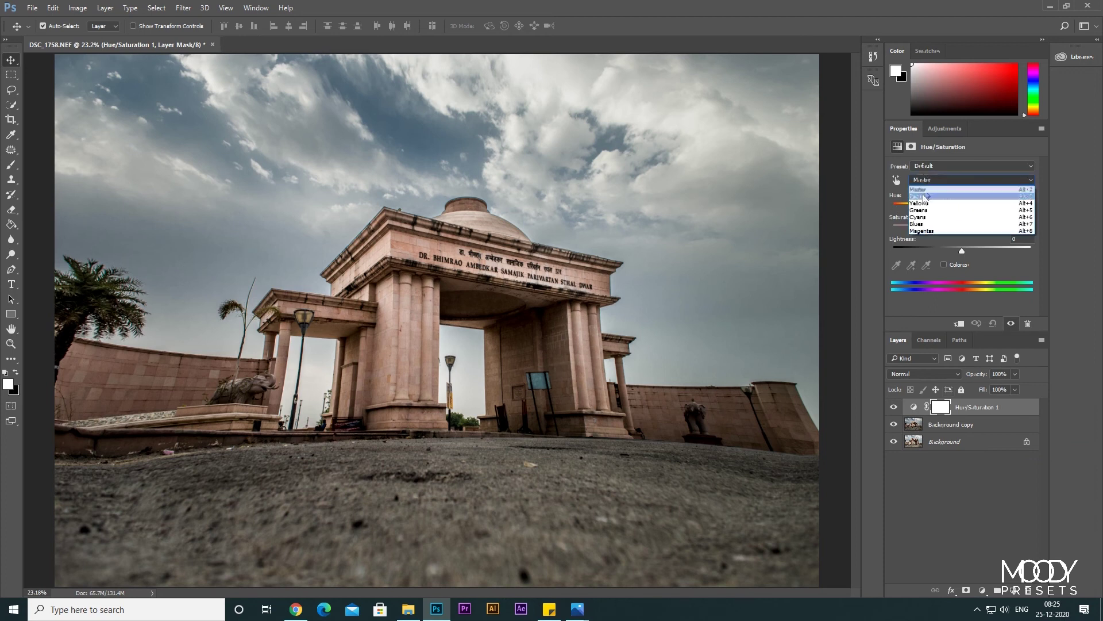
{"action": "left_click", "coordinate": [922, 203]}
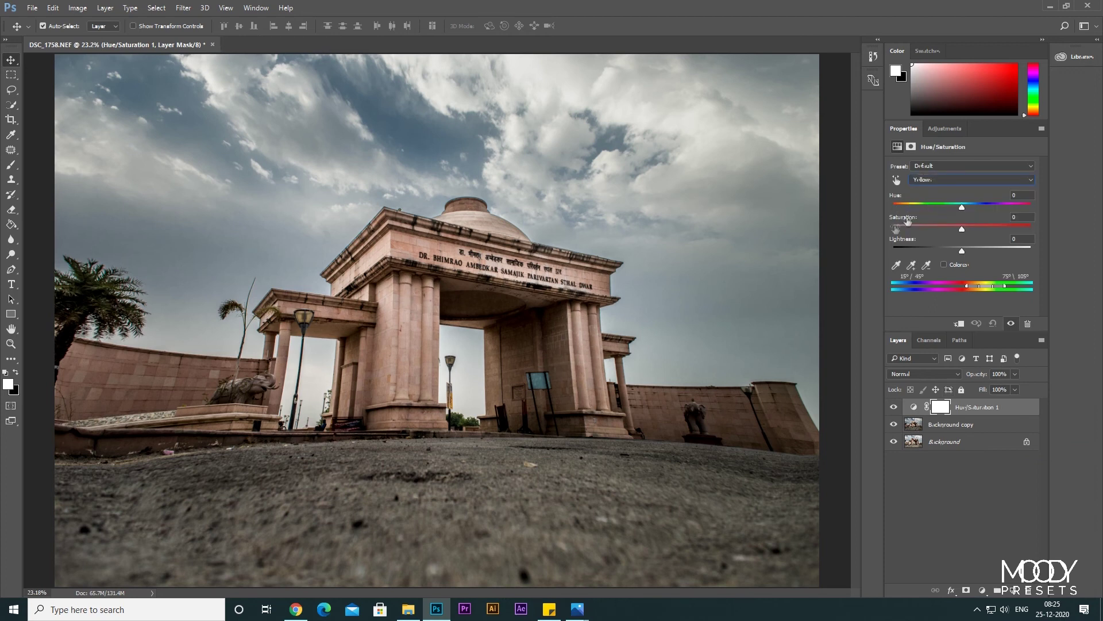
{"action": "left_click_drag", "start_coordinate": [961, 207], "coordinate": [954, 207]}
{"action": "left_click", "coordinate": [920, 181]}
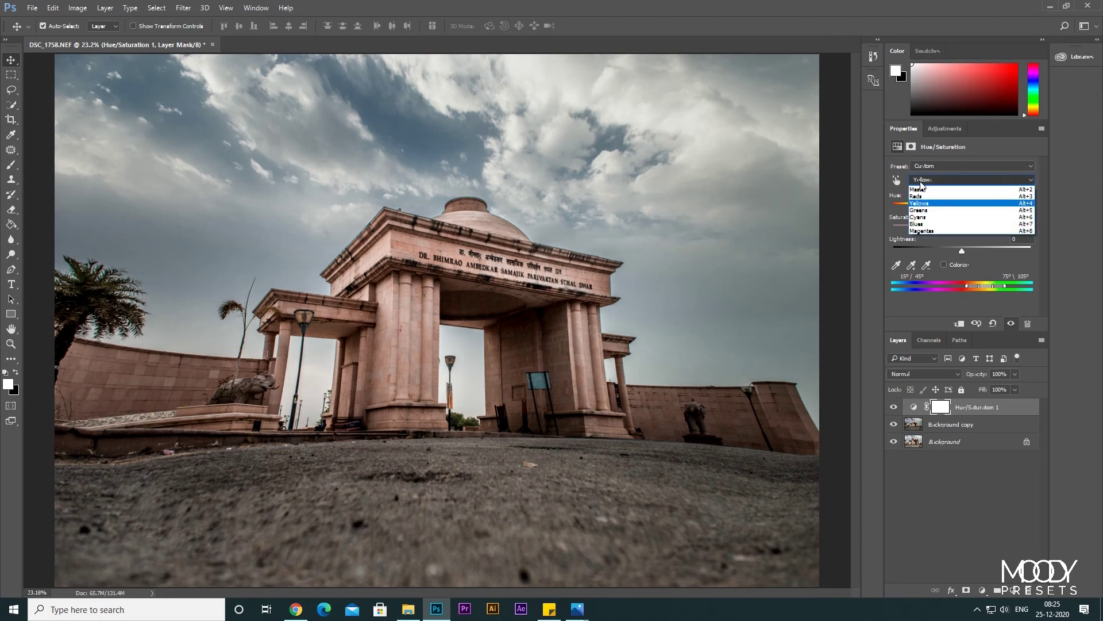
{"action": "left_click", "coordinate": [918, 223]}
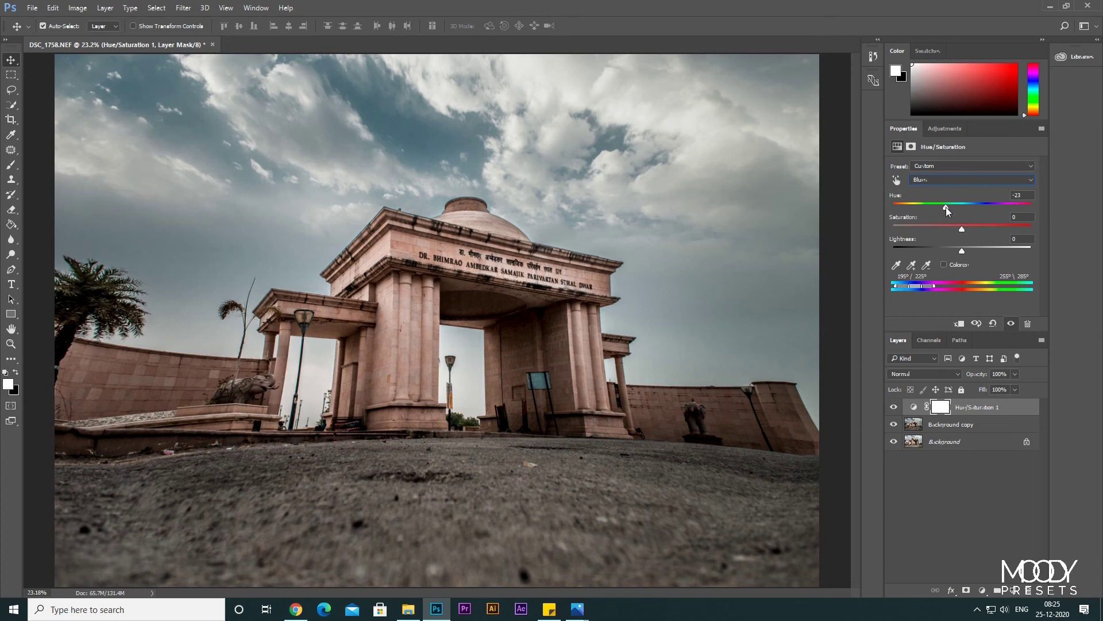
Step: Compare the image with and without the Hue/Saturation adjustment
{"action": "left_click", "coordinate": [893, 408]}
{"action": "left_click", "coordinate": [893, 408]}
{"action": "left_click", "coordinate": [893, 408]}
{"action": "left_click", "coordinate": [893, 408]}
Step: Stamp all visible layers into a new merged layer above the Hue/Saturation adjustment
{"action": "left_click", "coordinate": [954, 426], "text": "shift"}
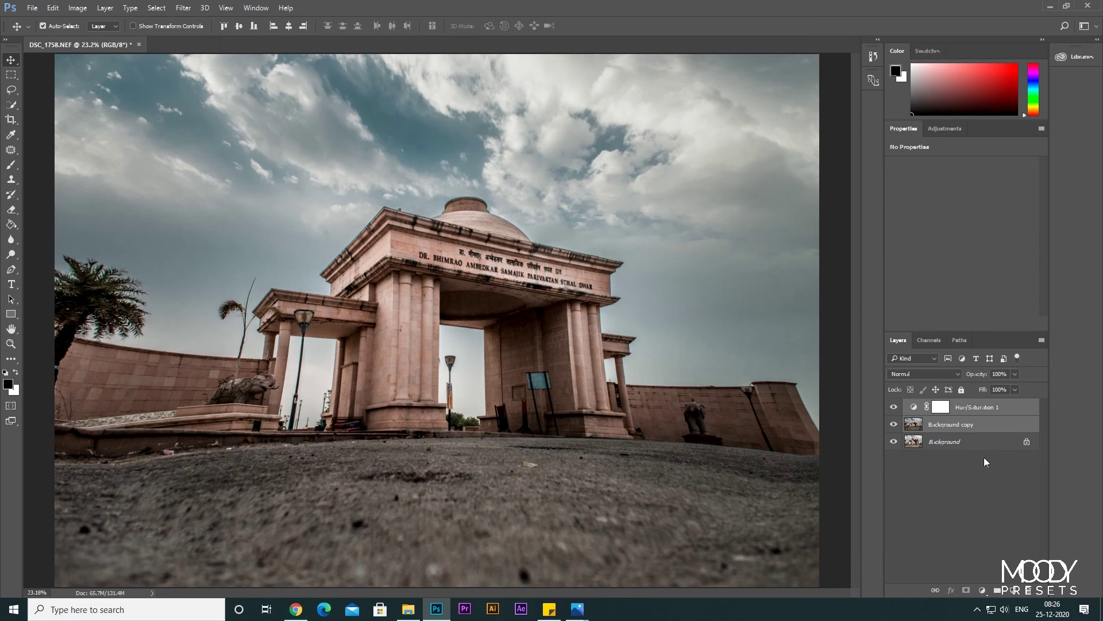
{"action": "left_click", "coordinate": [966, 408]}
{"action": "left_click", "coordinate": [958, 441], "text": "shift"}
{"action": "left_click_drag", "start_coordinate": [958, 442], "coordinate": [963, 418]}
{"action": "key", "text": "ctrl+alt+shift+e"}
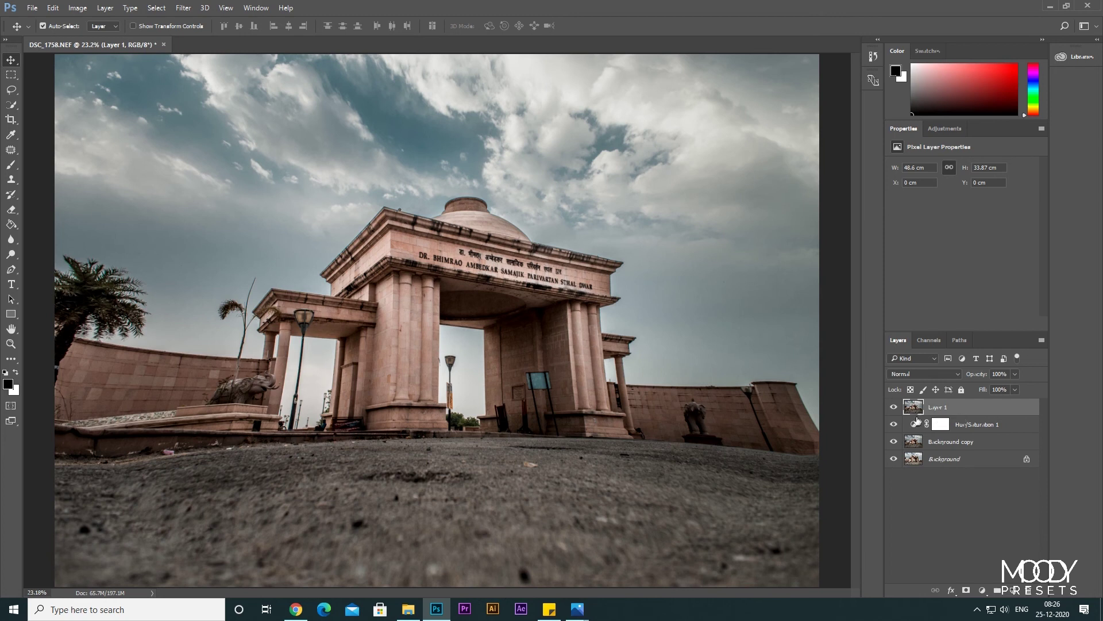
Step: Set the merged layer's blend mode to Soft Light and its opacity to 50%
{"action": "left_click", "coordinate": [918, 375]}
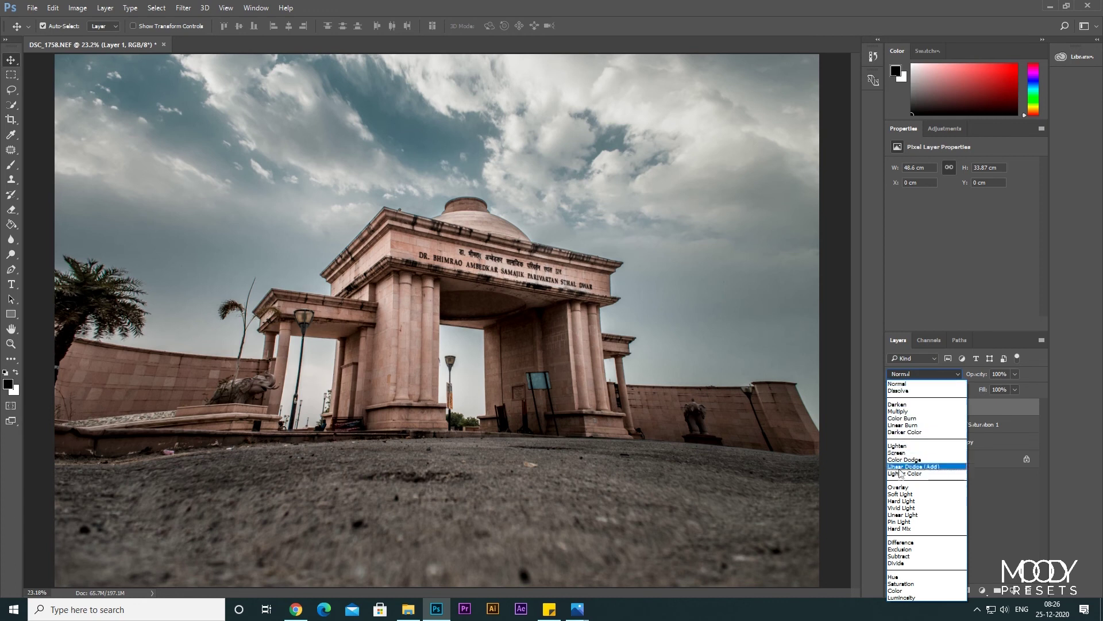
{"action": "left_click", "coordinate": [899, 494]}
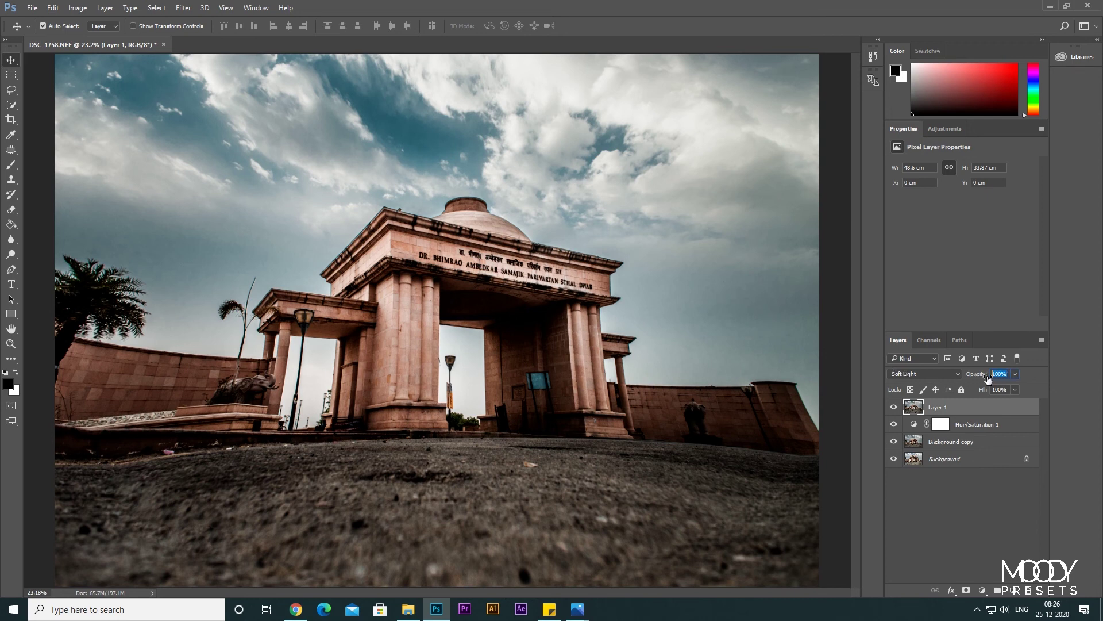
{"action": "type", "text": "50"}
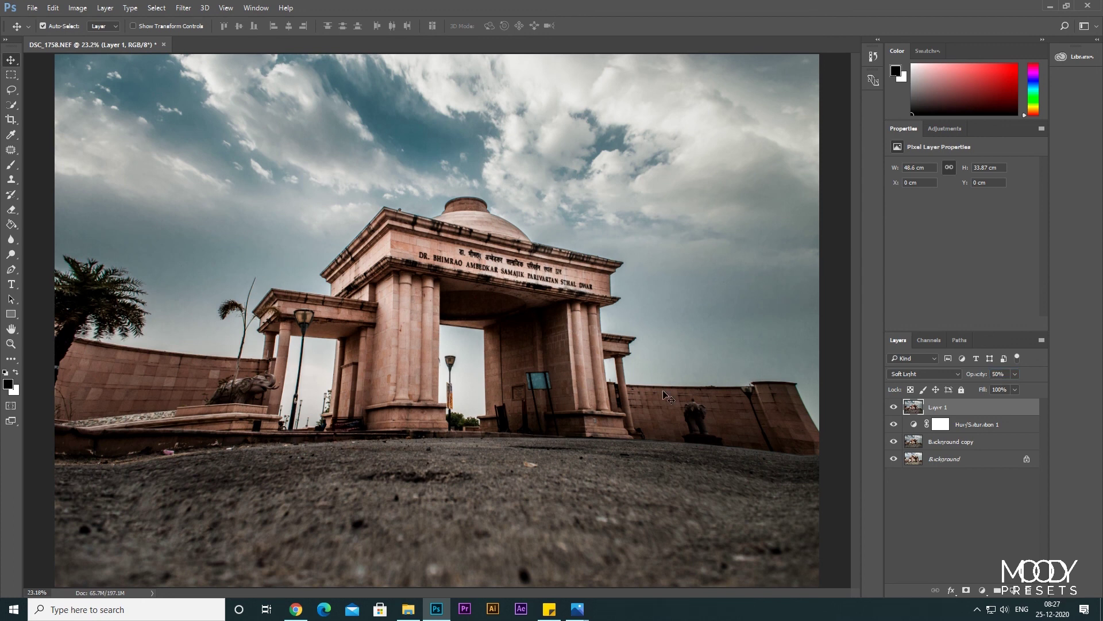
Step: Add an Exposure adjustment layer above the Soft Light layer and open its Offset value for editing
{"action": "left_click", "coordinate": [981, 592]}
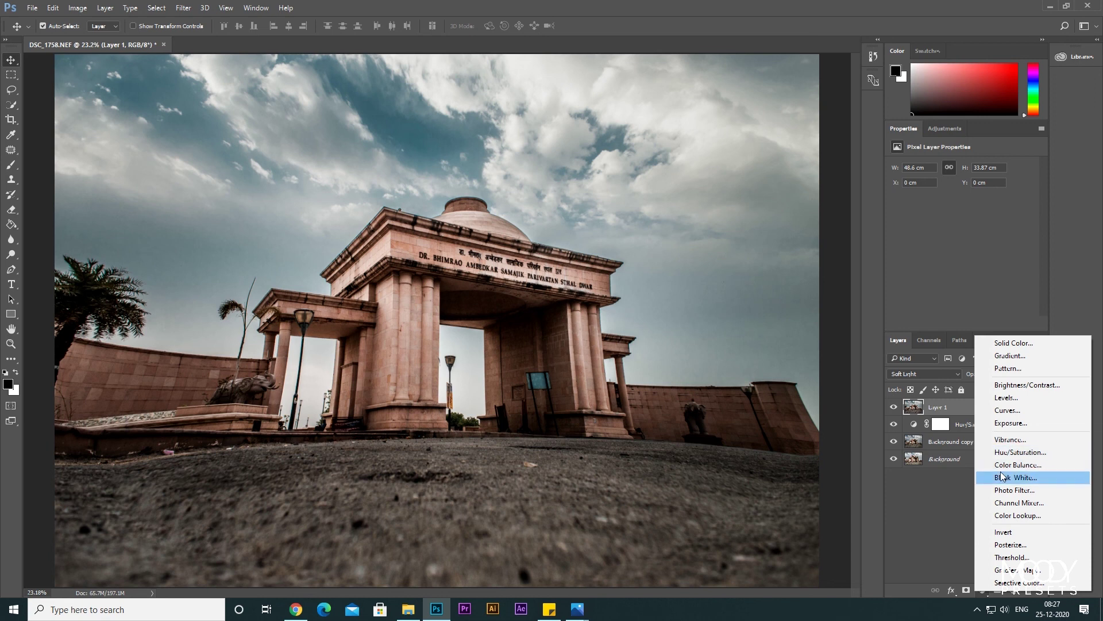
{"action": "left_click", "coordinate": [1003, 423]}
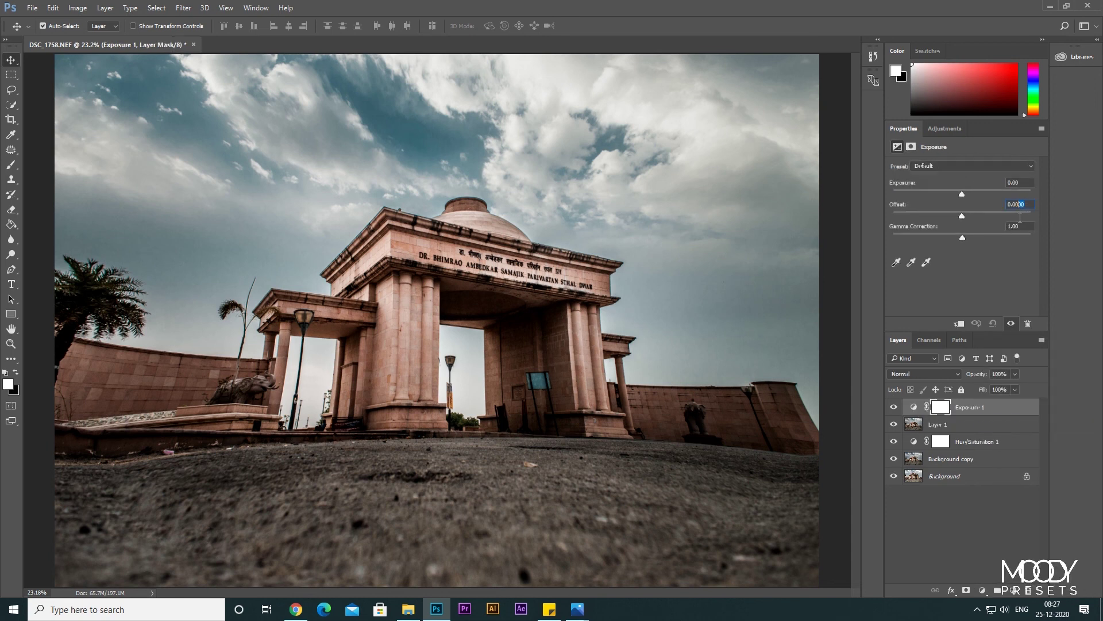
{"action": "left_click", "coordinate": [1020, 205]}
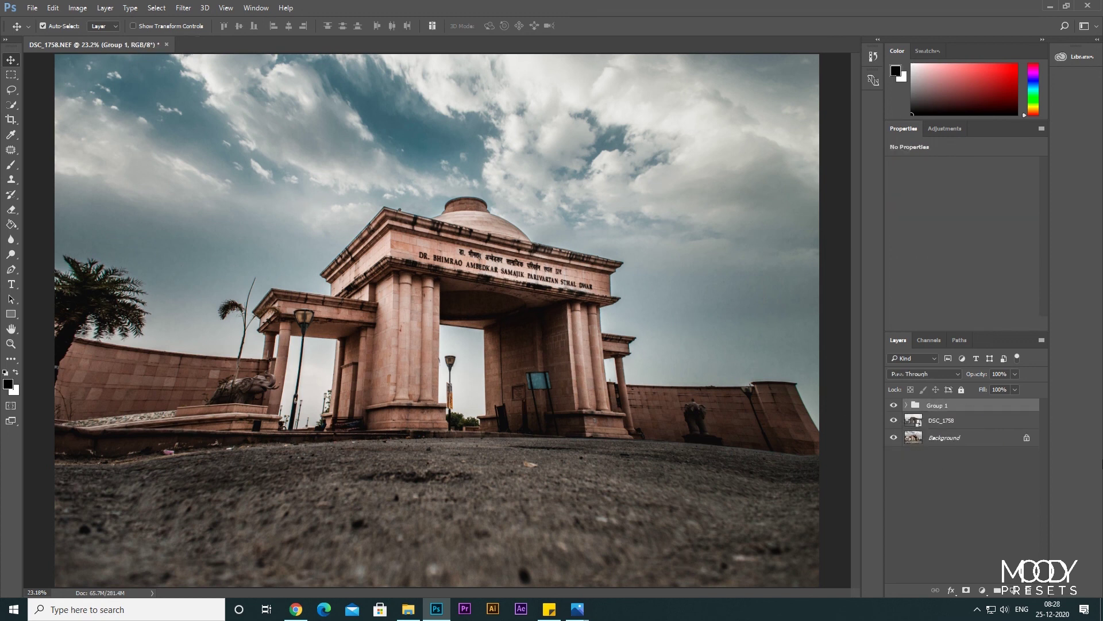
Step: Compare the original photo with the finished edit by hiding and showing Group 1
{"action": "key", "text": "ctrl+minus"}
{"action": "left_click", "coordinate": [895, 409]}
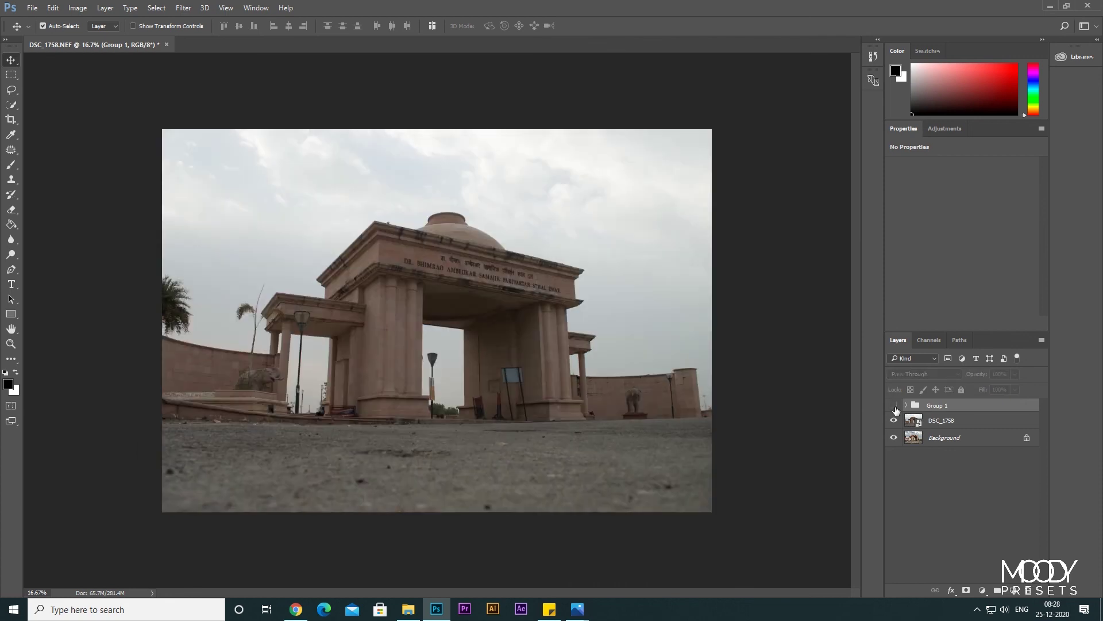
{"action": "left_click", "coordinate": [896, 409]}
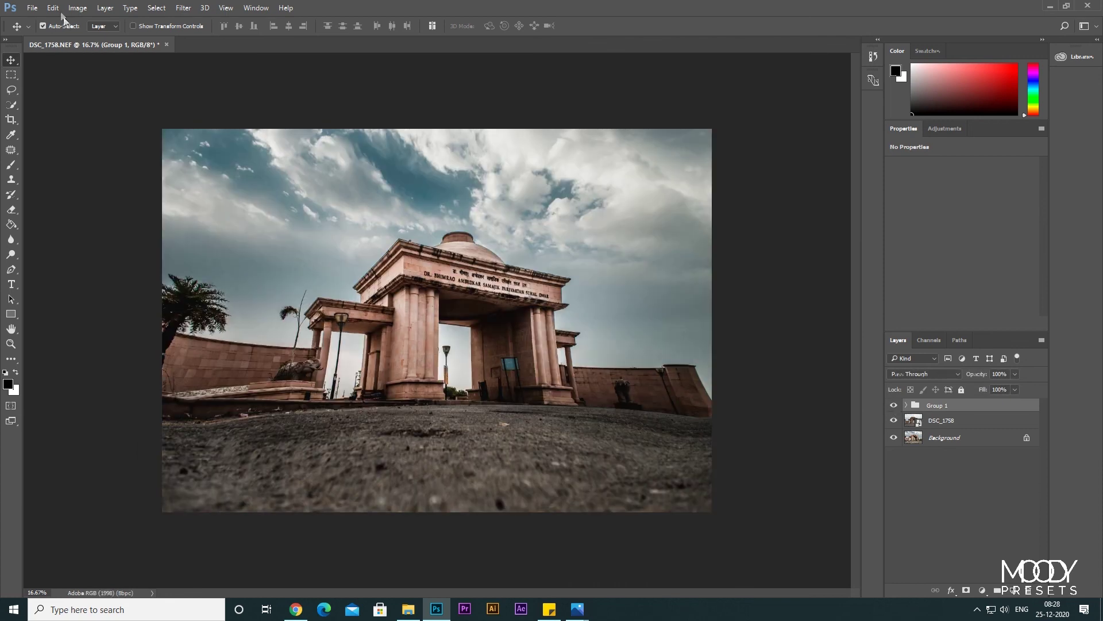
Step: Convert the image's color profile to Working RGB - sRGB IEC61966-2.1, flattening it to preserve appearance
{"action": "left_click", "coordinate": [52, 7]}
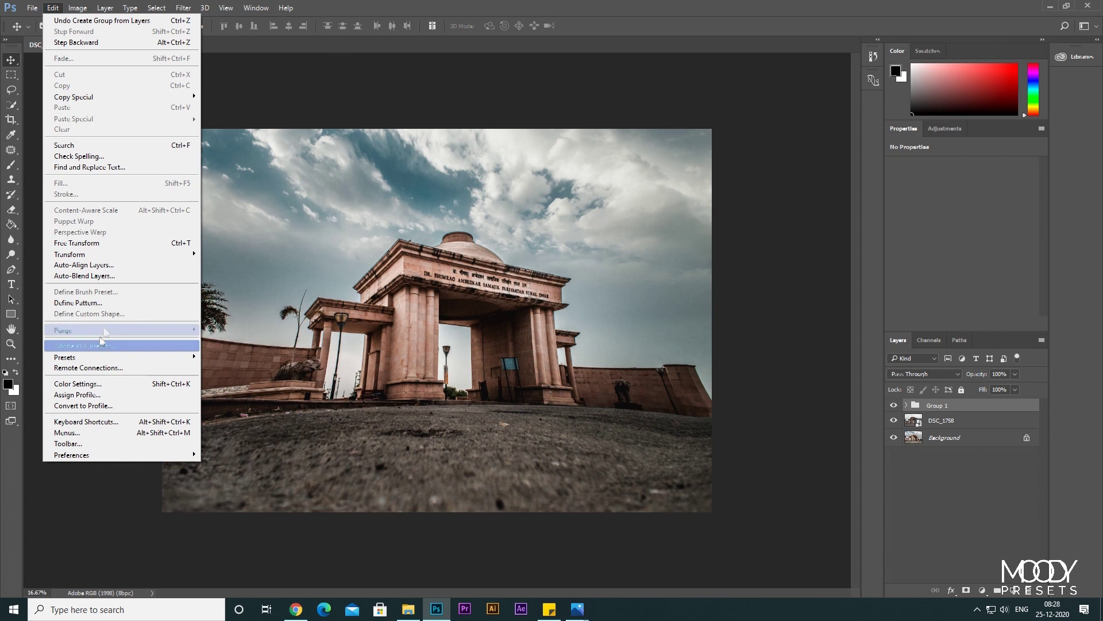
{"action": "left_click", "coordinate": [86, 406]}
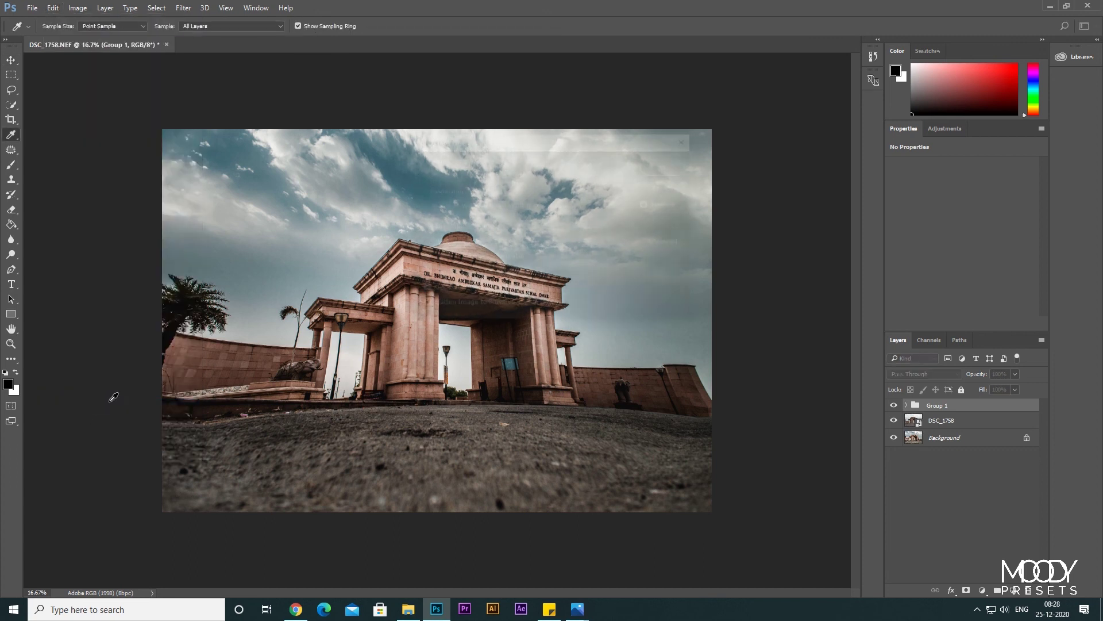
{"action": "left_click", "coordinate": [491, 205]}
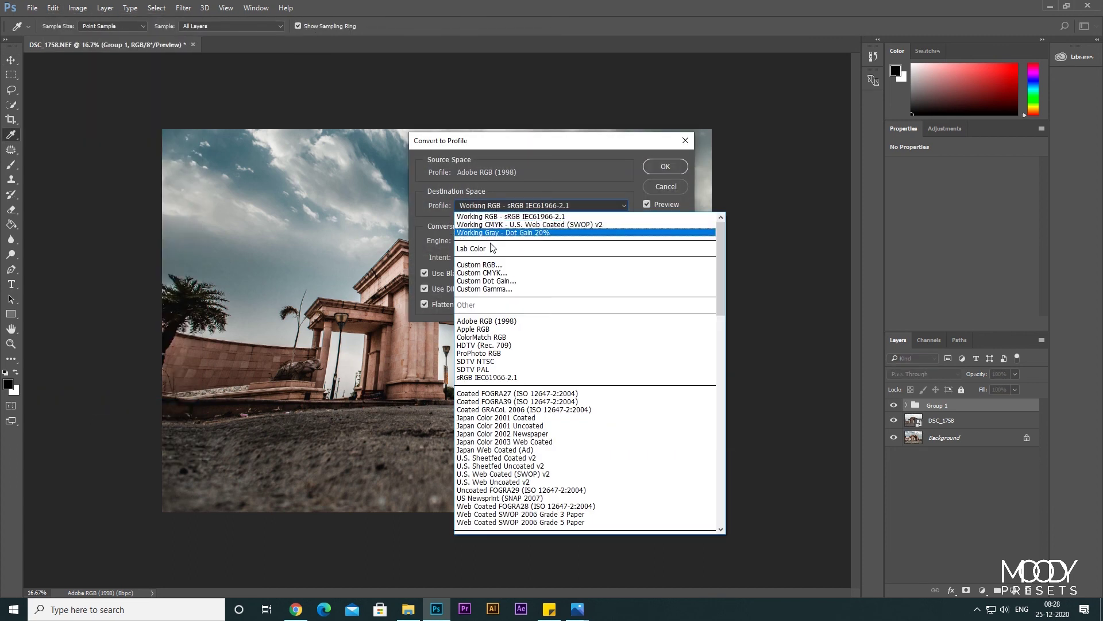
{"action": "left_click", "coordinate": [510, 218]}
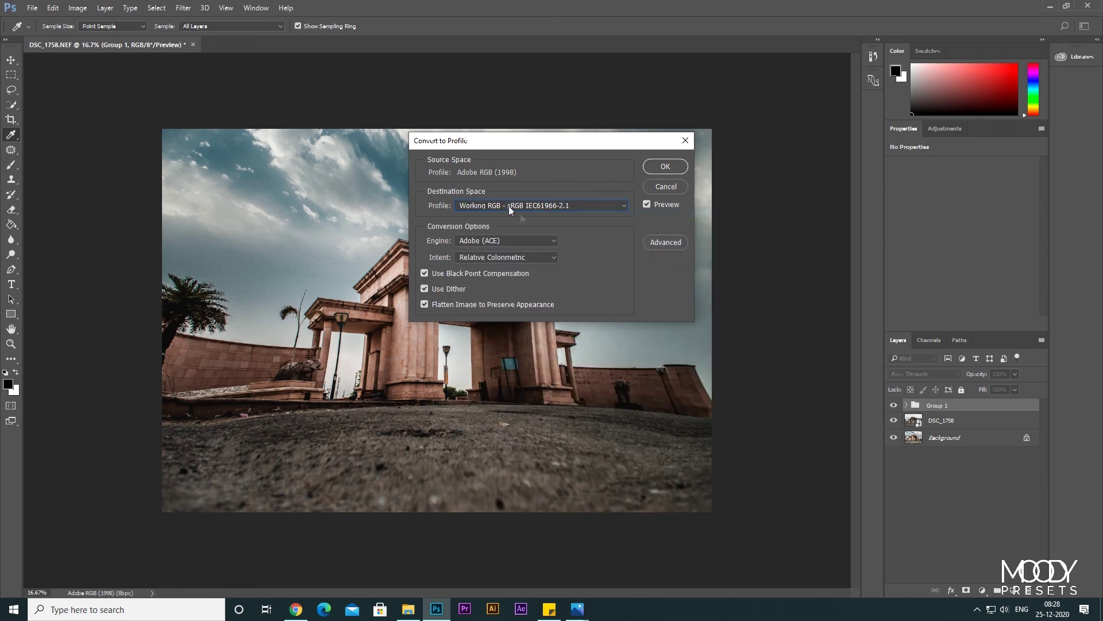
{"action": "key", "text": "v"}
{"action": "left_click", "coordinate": [665, 167]}
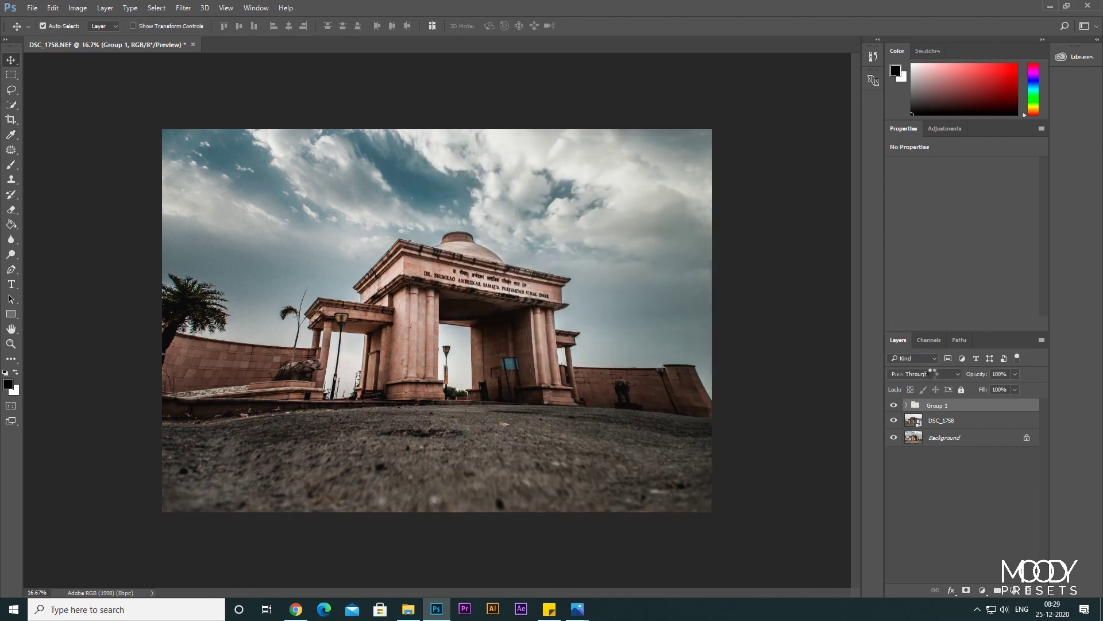